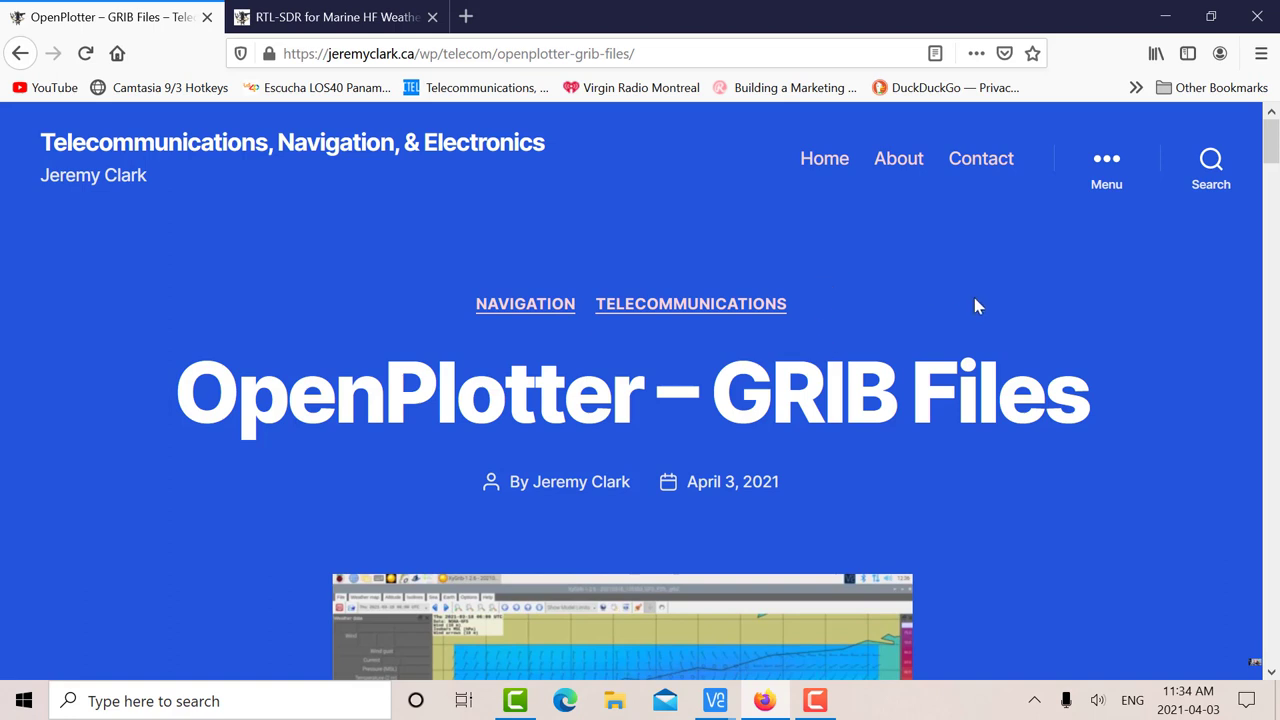
{"action": "left_click", "coordinate": [326, 20]}
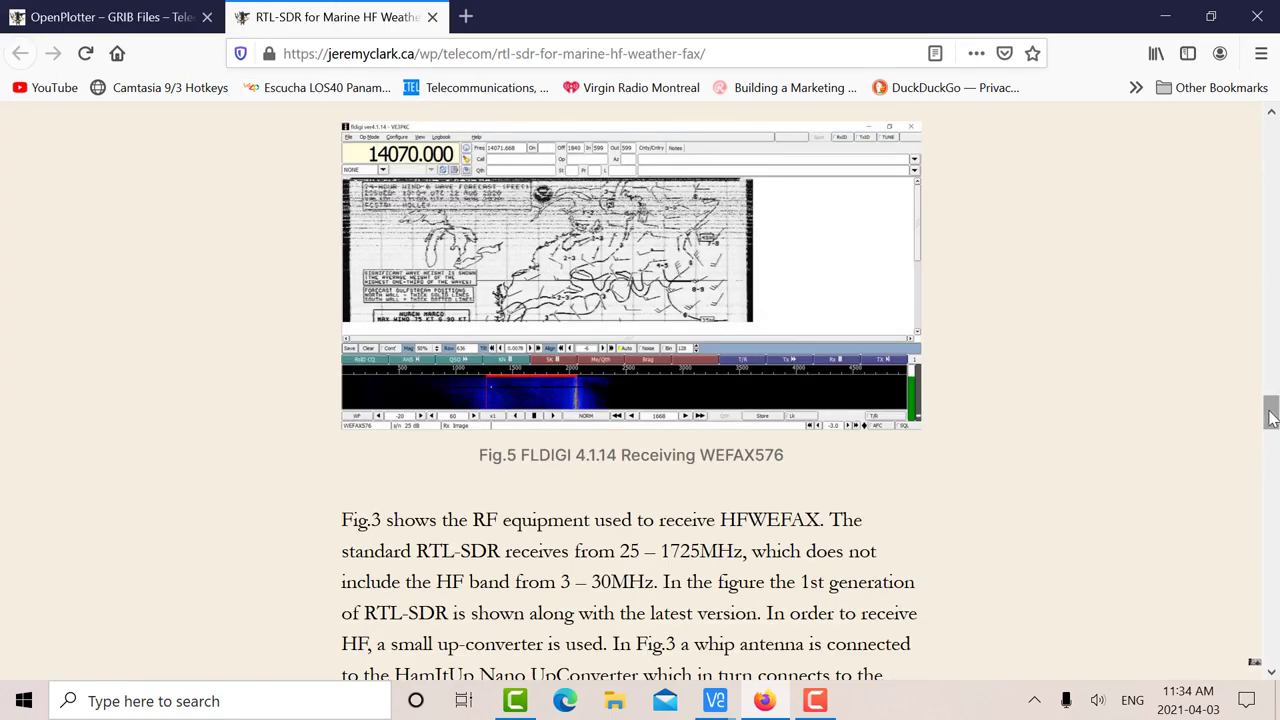
{"action": "left_click_drag", "start_coordinate": [1269, 405], "coordinate": [1277, 70]}
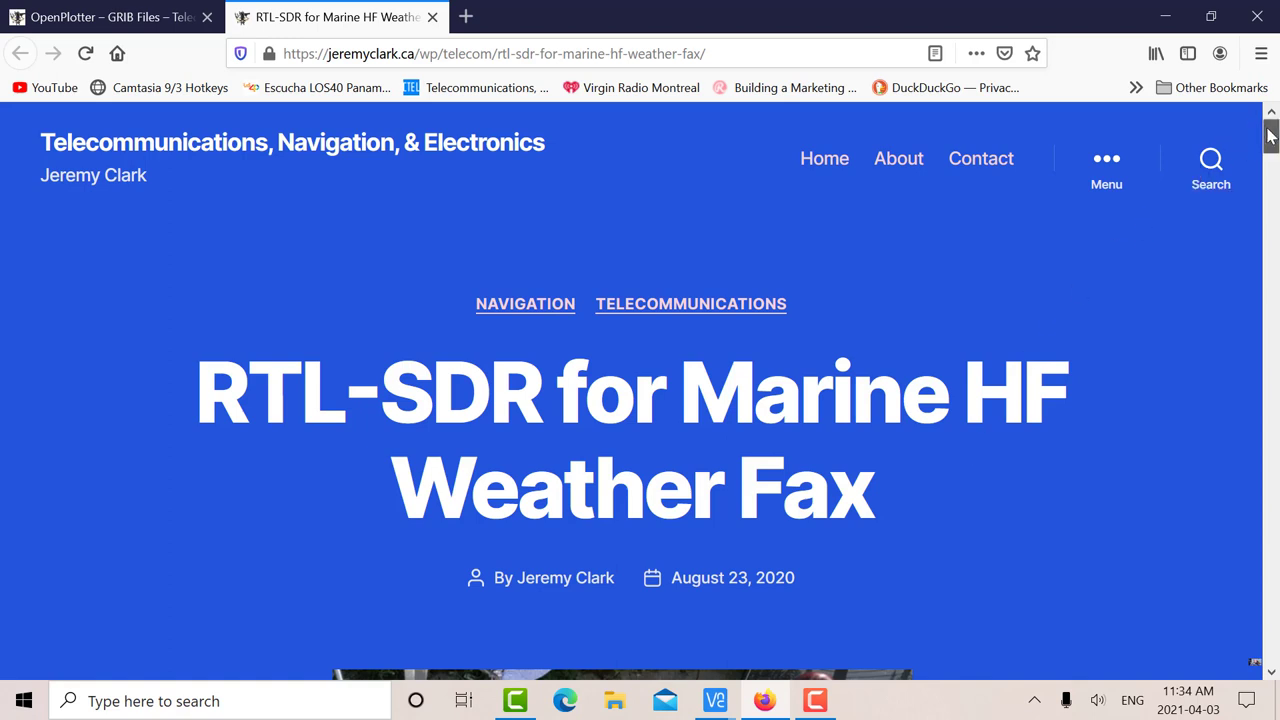
{"action": "left_click_drag", "start_coordinate": [1264, 132], "coordinate": [1161, 489]}
{"action": "key", "text": "Home"}
Step: Return to the OpenPlotter – GRIB Files article and scroll down to its XyGrib Grib File Viewer section
{"action": "left_click", "coordinate": [48, 20]}
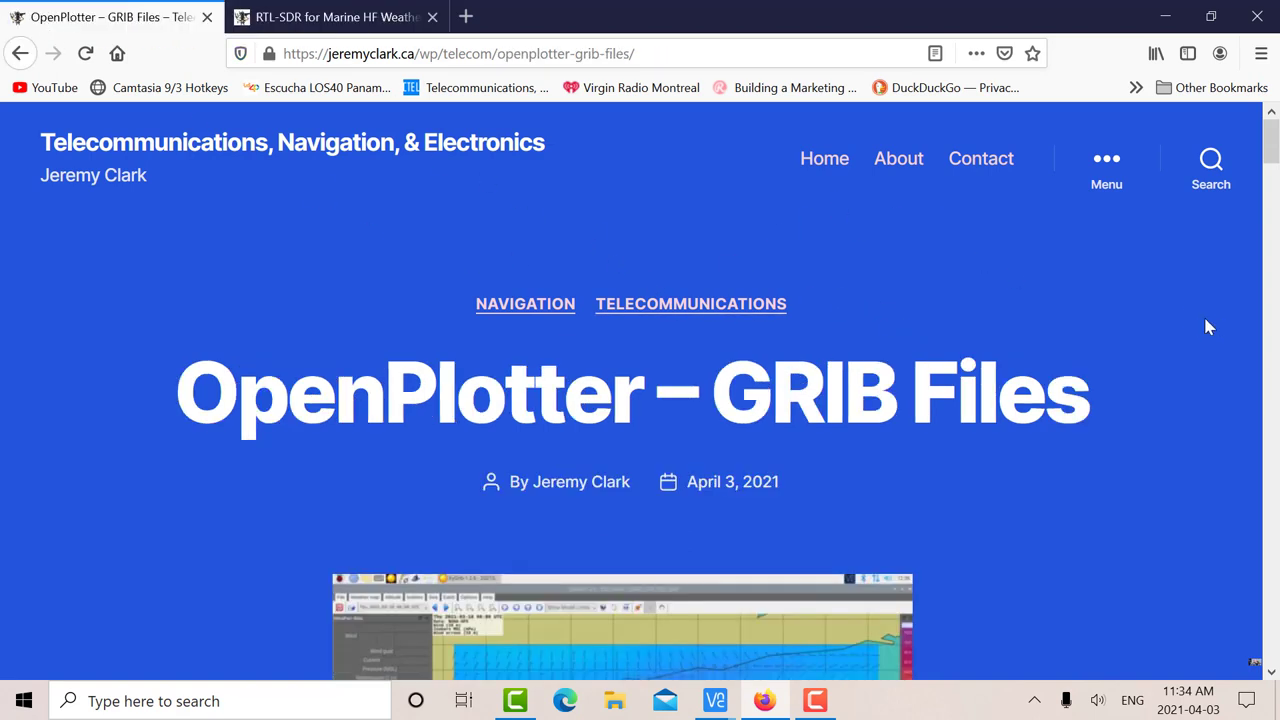
{"action": "scroll", "coordinate": [1200, 322], "scroll_direction": "down", "scroll_amount": 10}
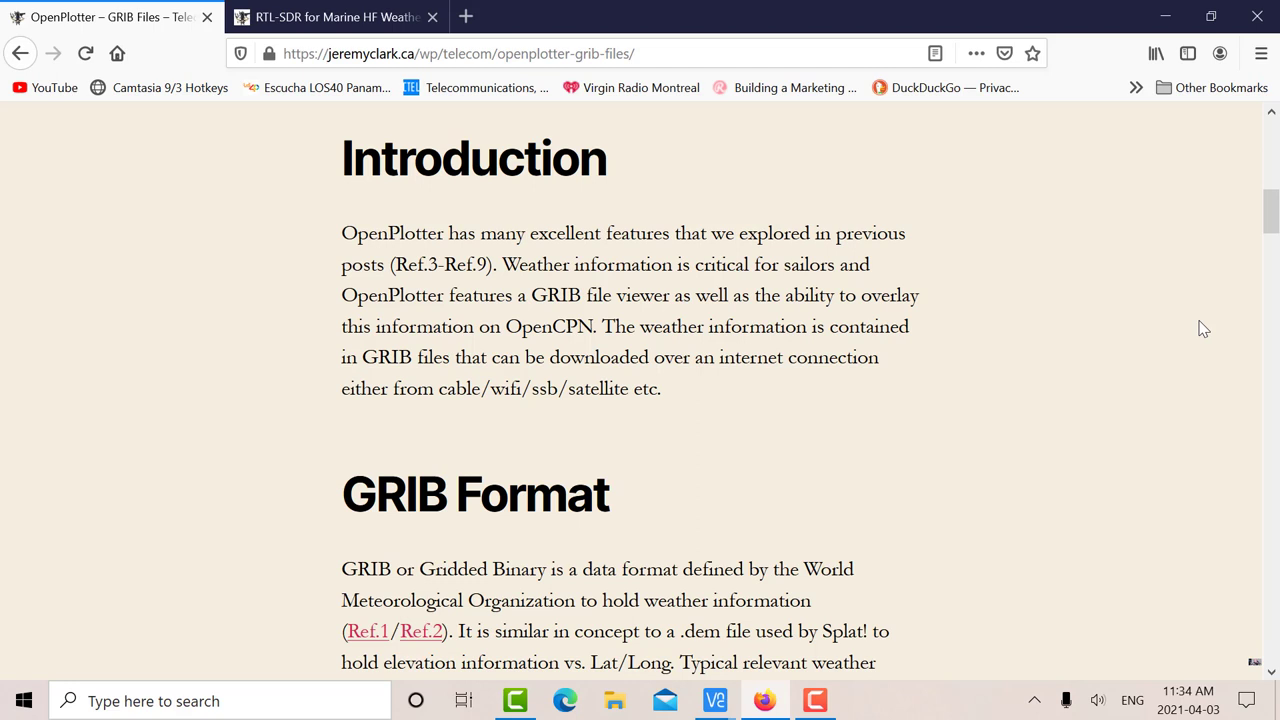
{"action": "scroll", "coordinate": [1114, 386], "scroll_direction": "down", "scroll_amount": 2}
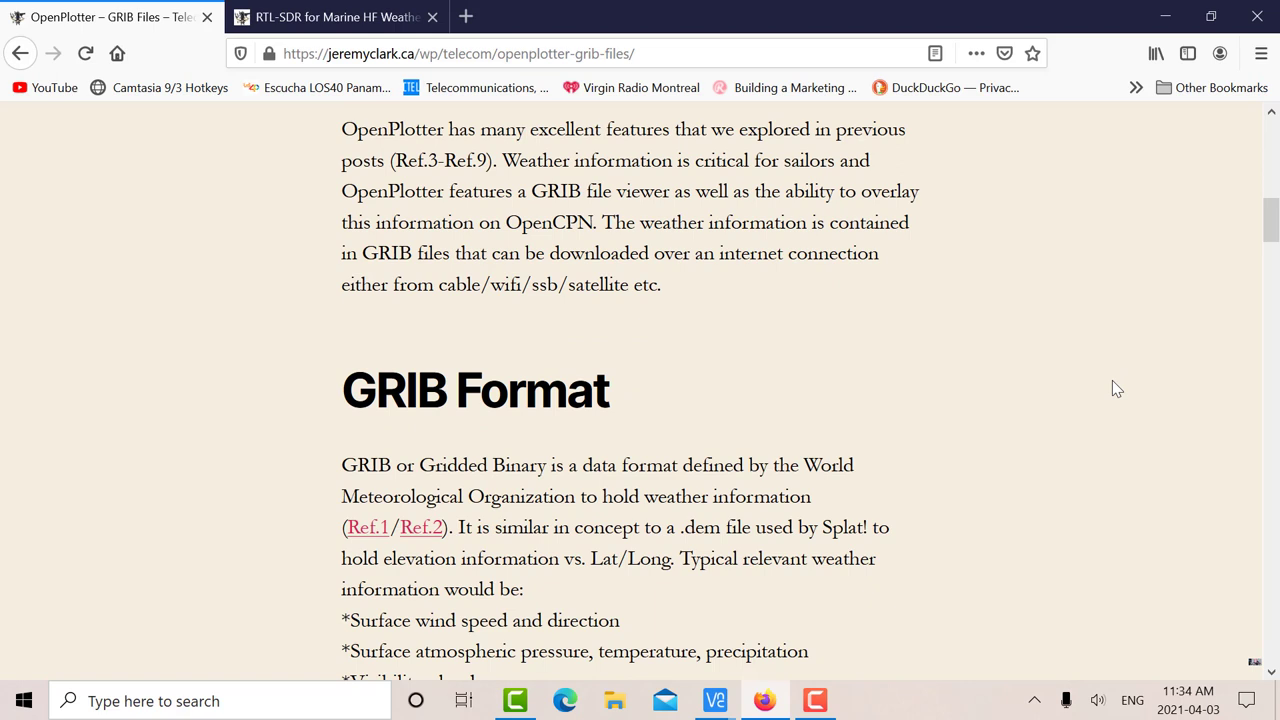
{"action": "scroll", "coordinate": [1116, 388], "scroll_direction": "down", "scroll_amount": 2}
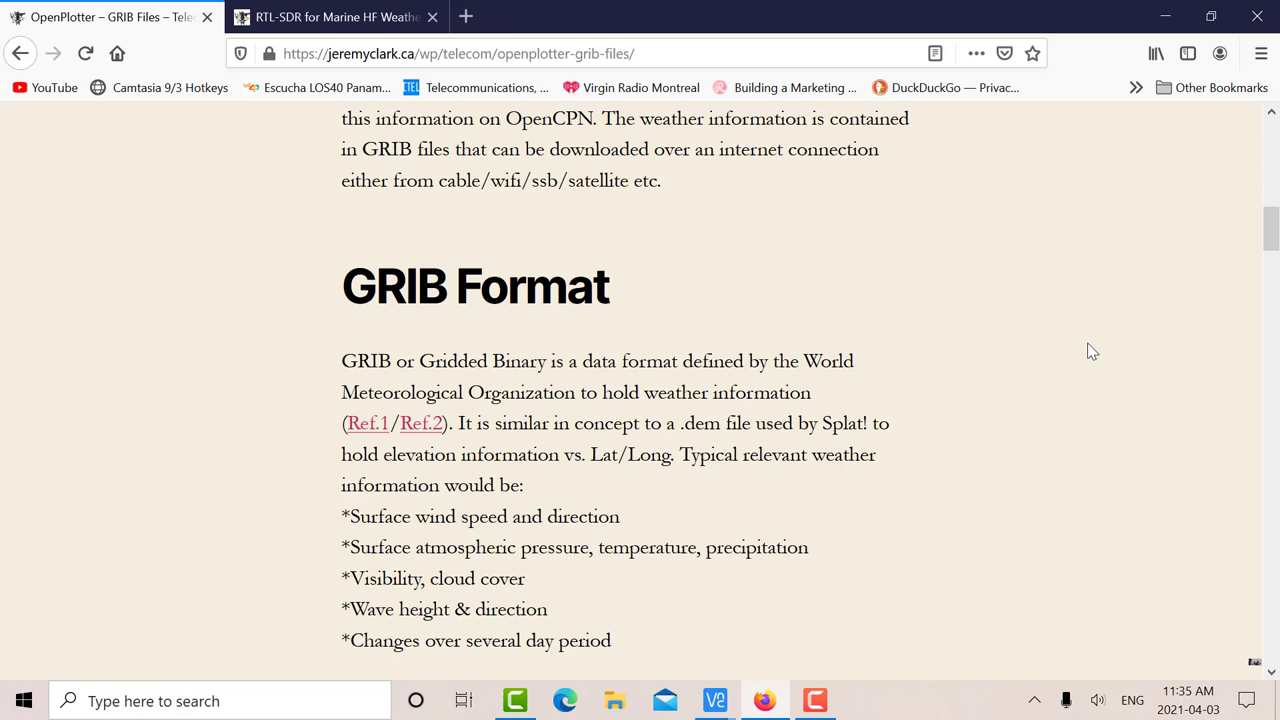
{"action": "scroll", "coordinate": [1092, 352], "scroll_direction": "down", "scroll_amount": 1}
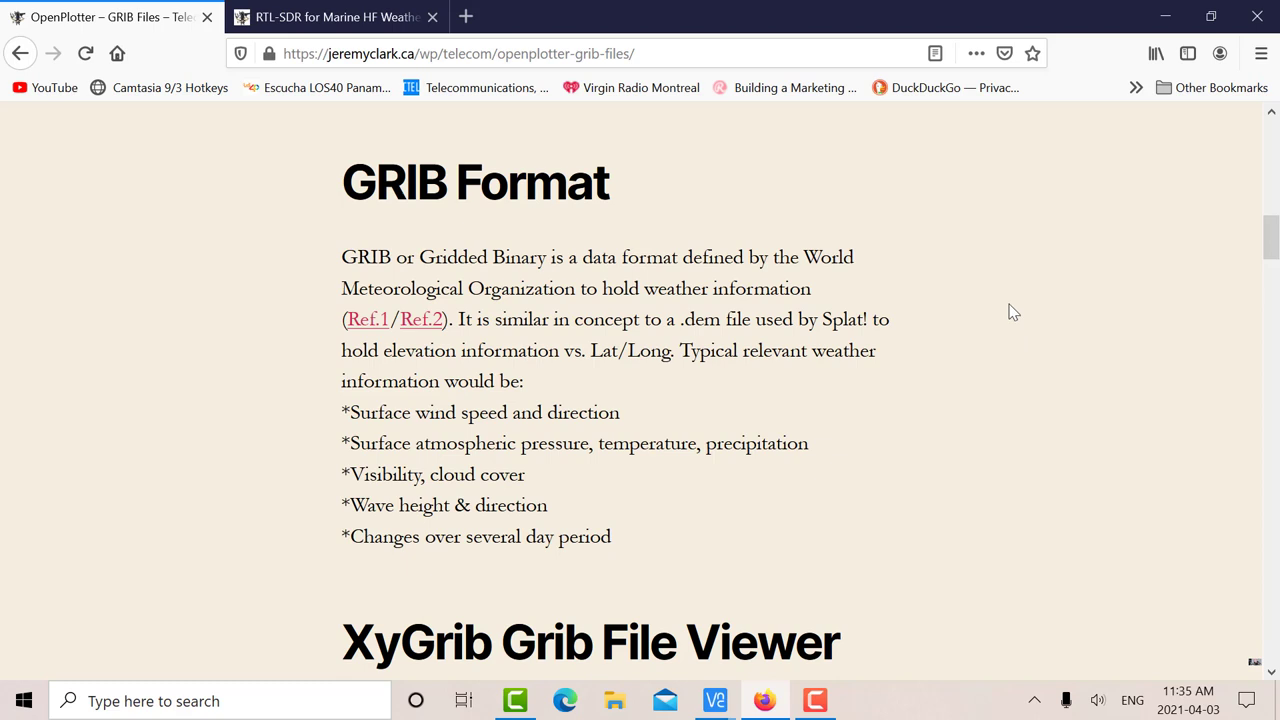
{"action": "scroll", "coordinate": [1010, 312], "scroll_direction": "down", "scroll_amount": 5}
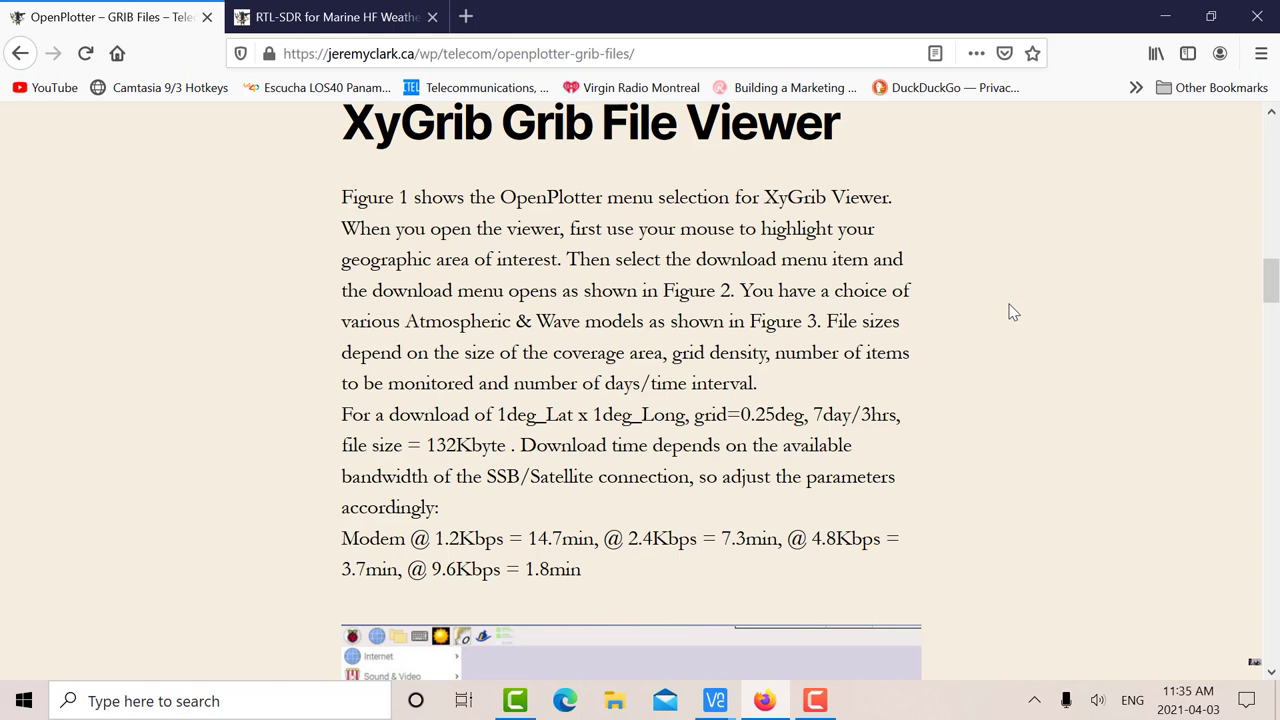
{"action": "scroll", "coordinate": [1010, 312], "scroll_direction": "down", "scroll_amount": 2}
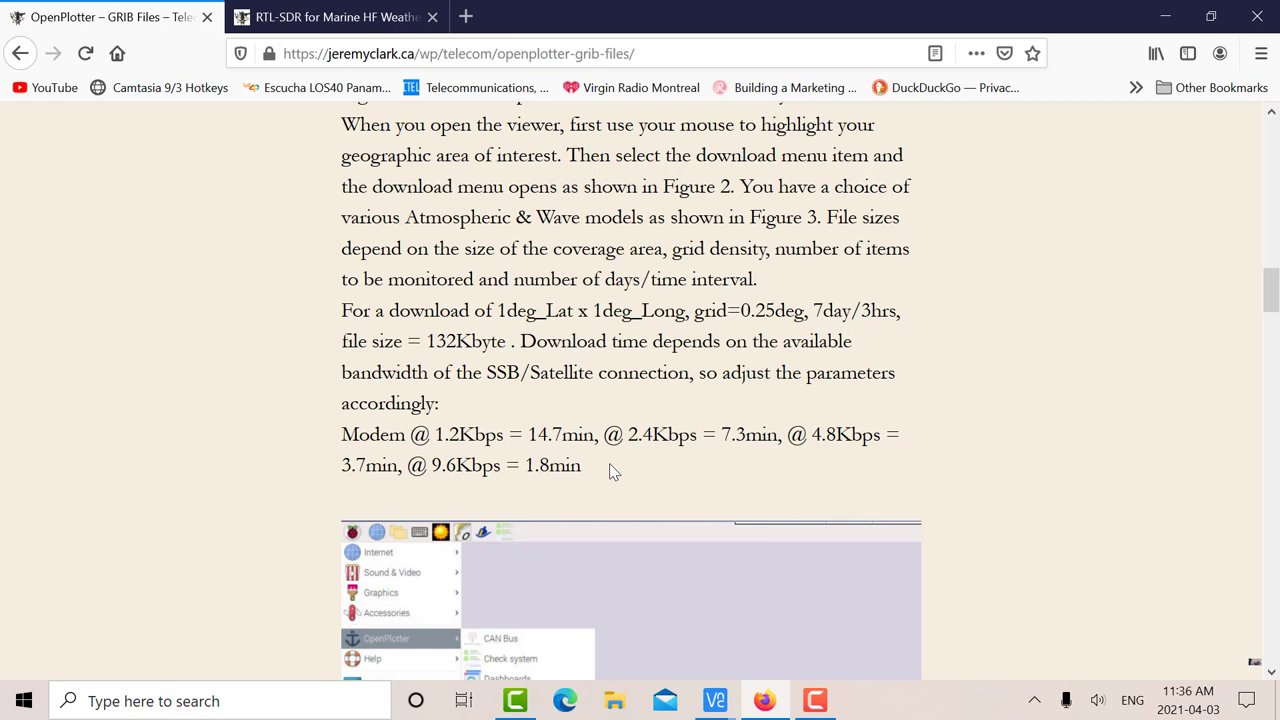
{"action": "scroll", "coordinate": [613, 470], "scroll_direction": "down", "scroll_amount": 3}
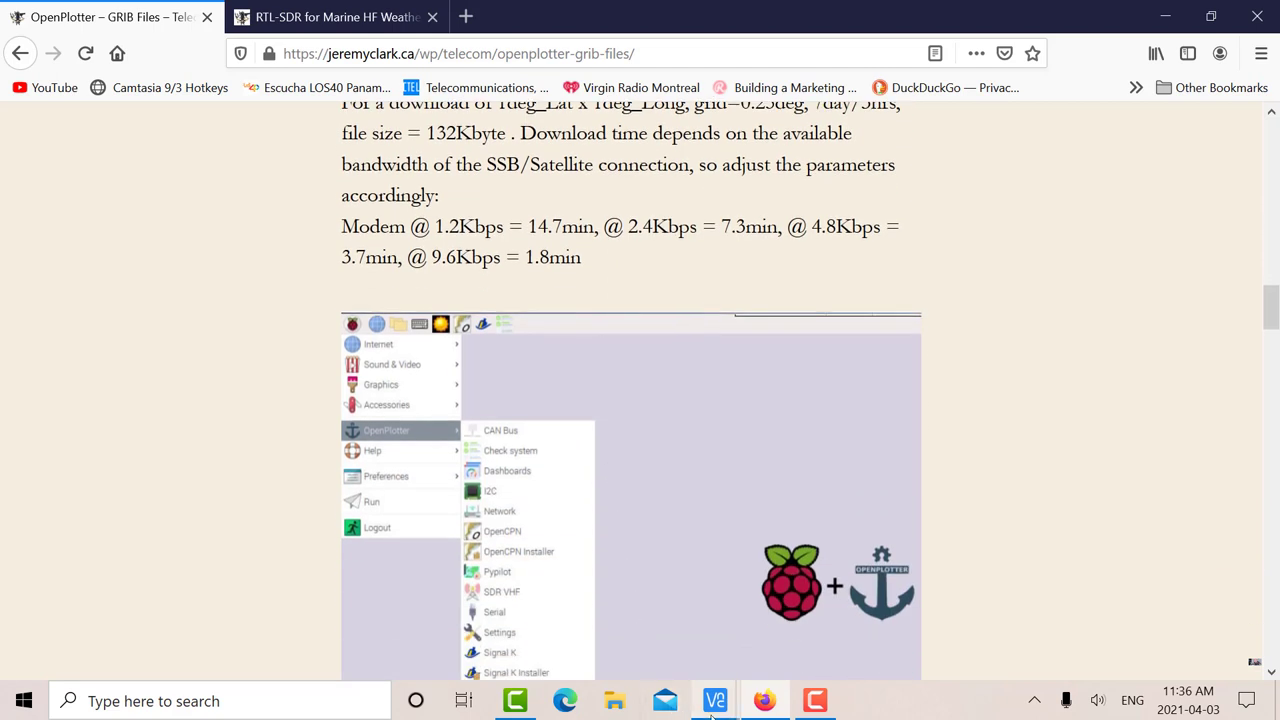
Step: Bring the remote OpenPlotter desktop forward in VNC and launch the XyGrib GRIB file viewer
{"action": "mouse_move", "coordinate": [714, 706]}
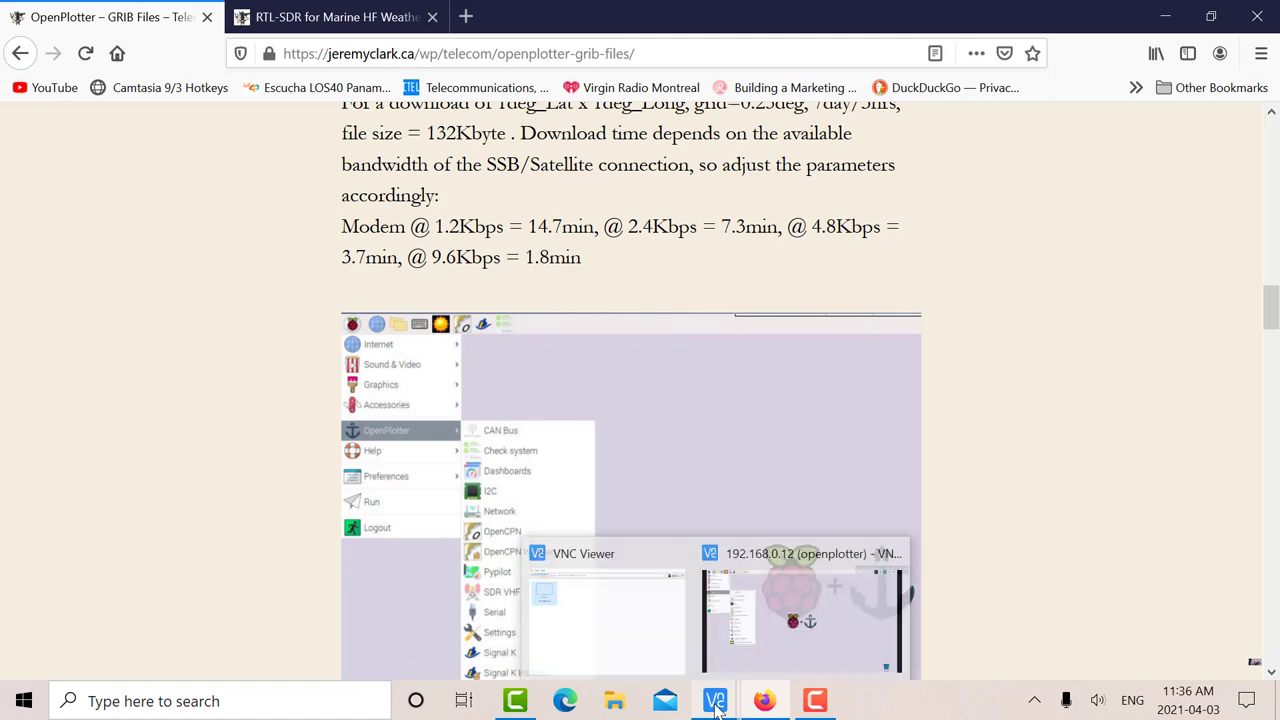
{"action": "left_click", "coordinate": [778, 652]}
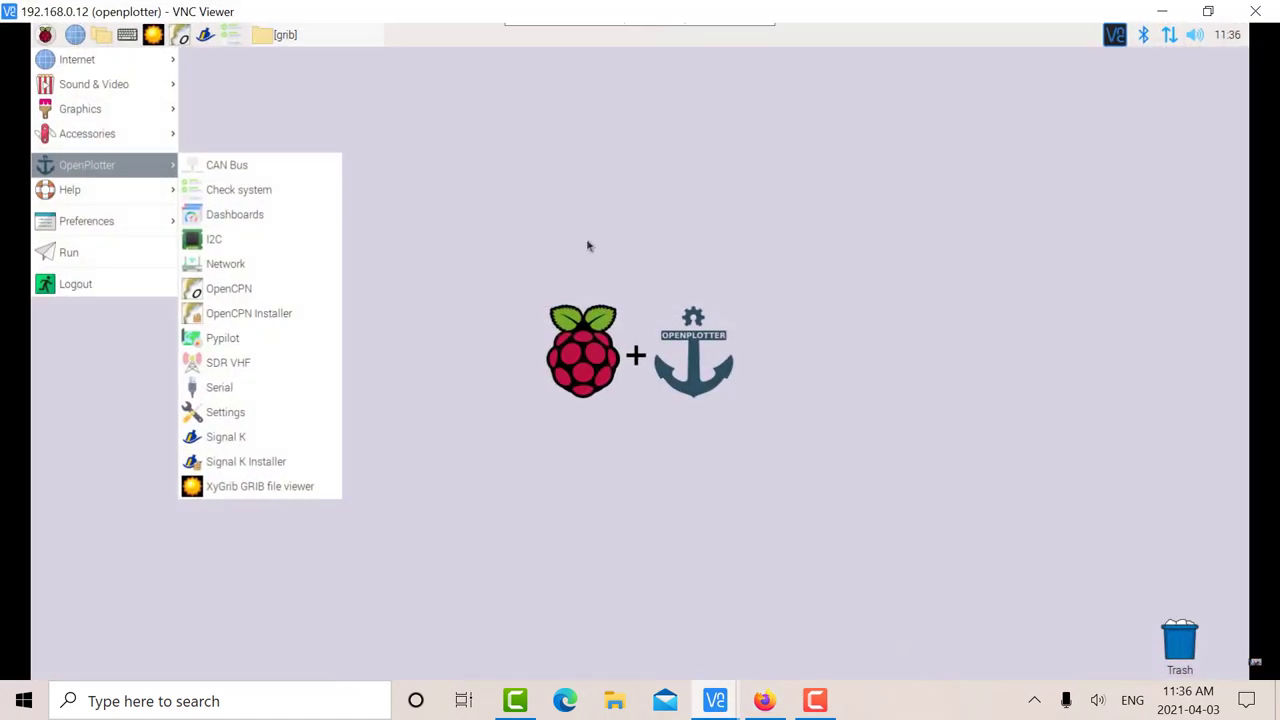
{"action": "left_click", "coordinate": [560, 152]}
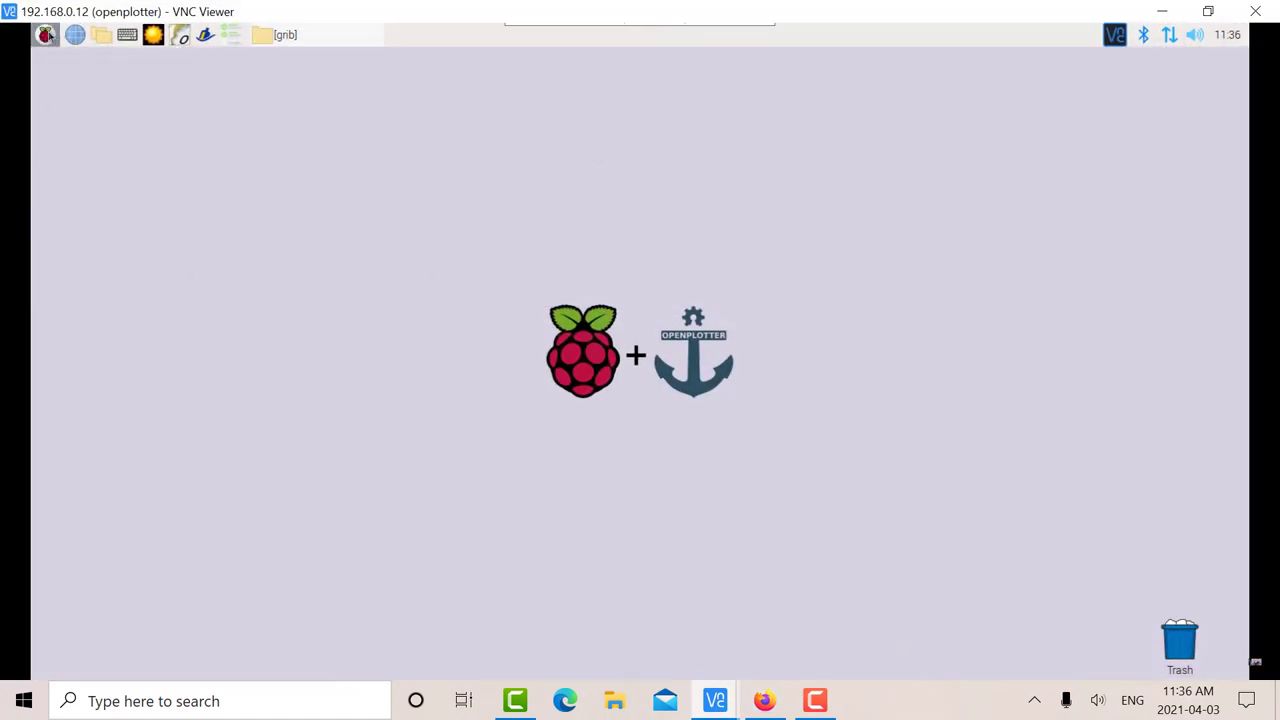
{"action": "left_click", "coordinate": [46, 35]}
{"action": "mouse_move", "coordinate": [65, 167]}
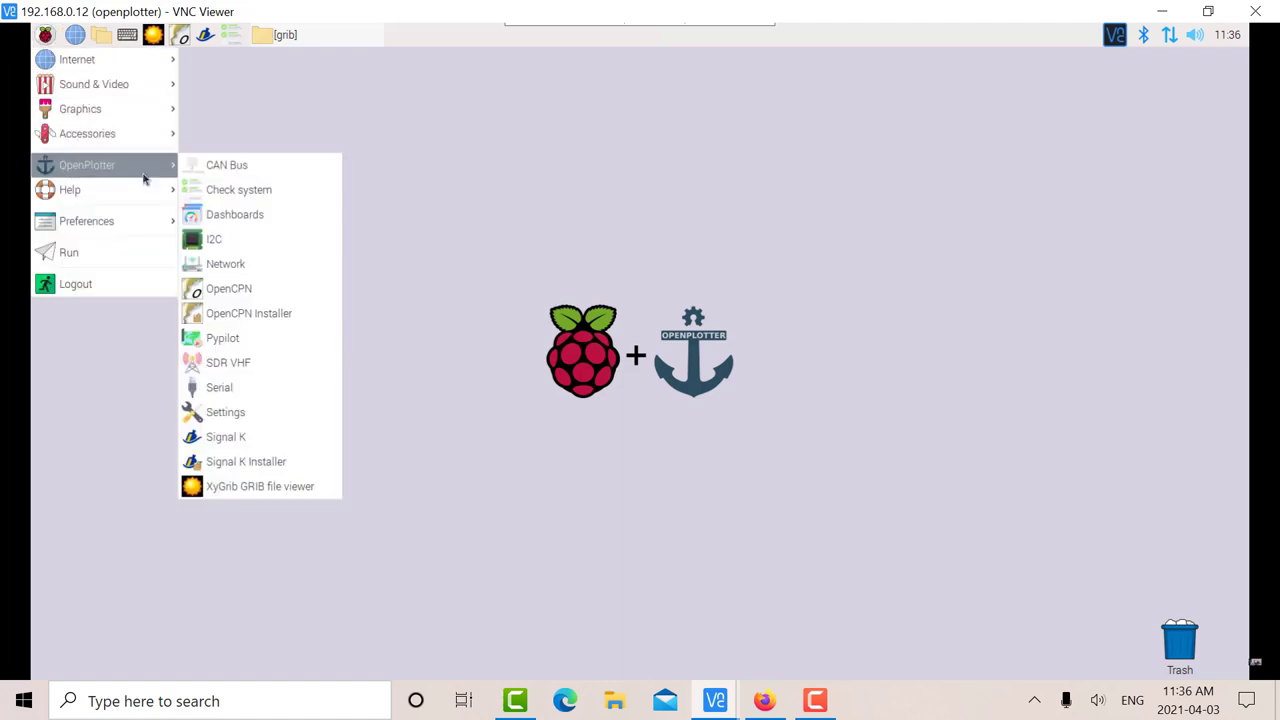
{"action": "left_click", "coordinate": [232, 496]}
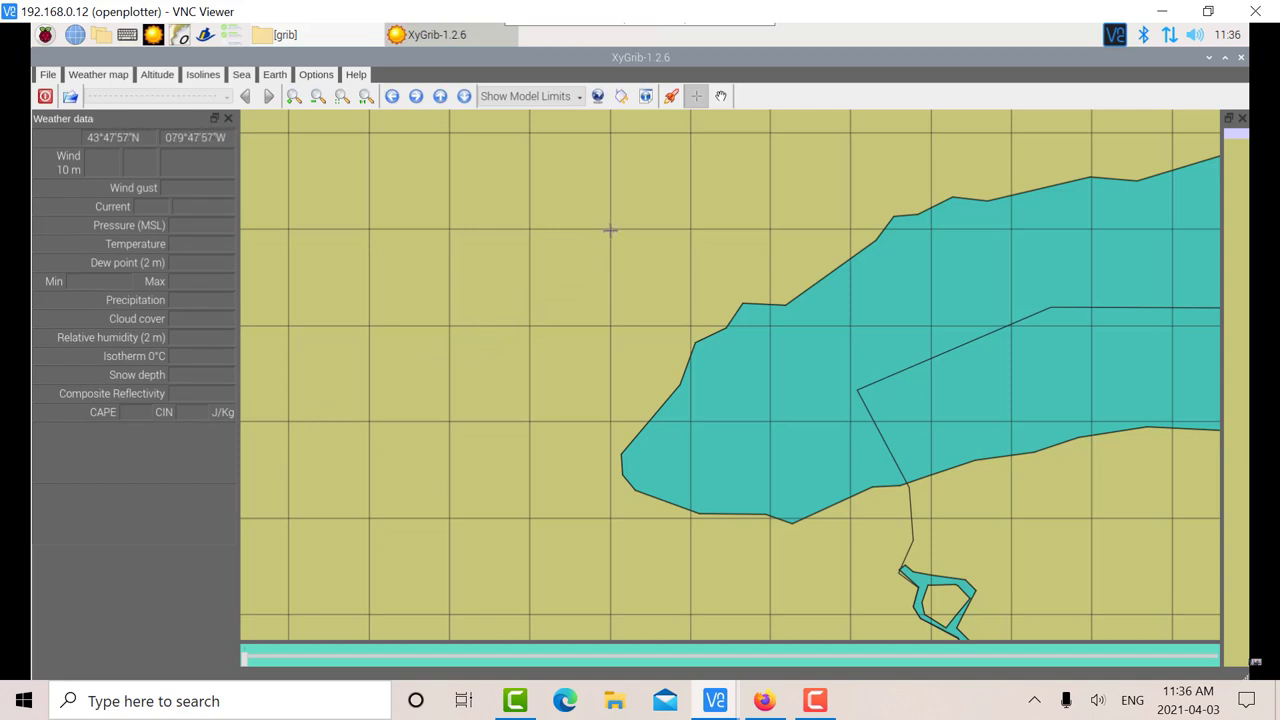
Step: Outline a download area over western Lake Ontario and set minimum latitude to 43
{"action": "left_click_drag", "start_coordinate": [610, 229], "coordinate": [929, 518]}
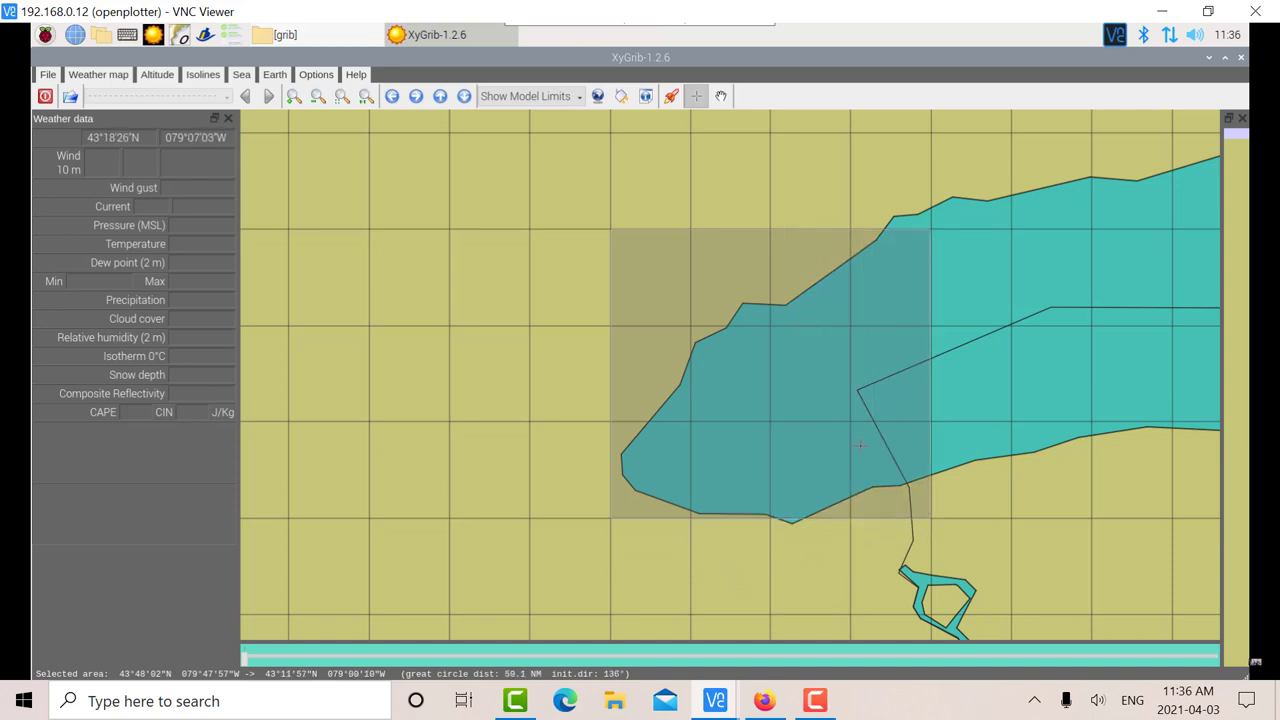
{"action": "left_click", "coordinate": [597, 96]}
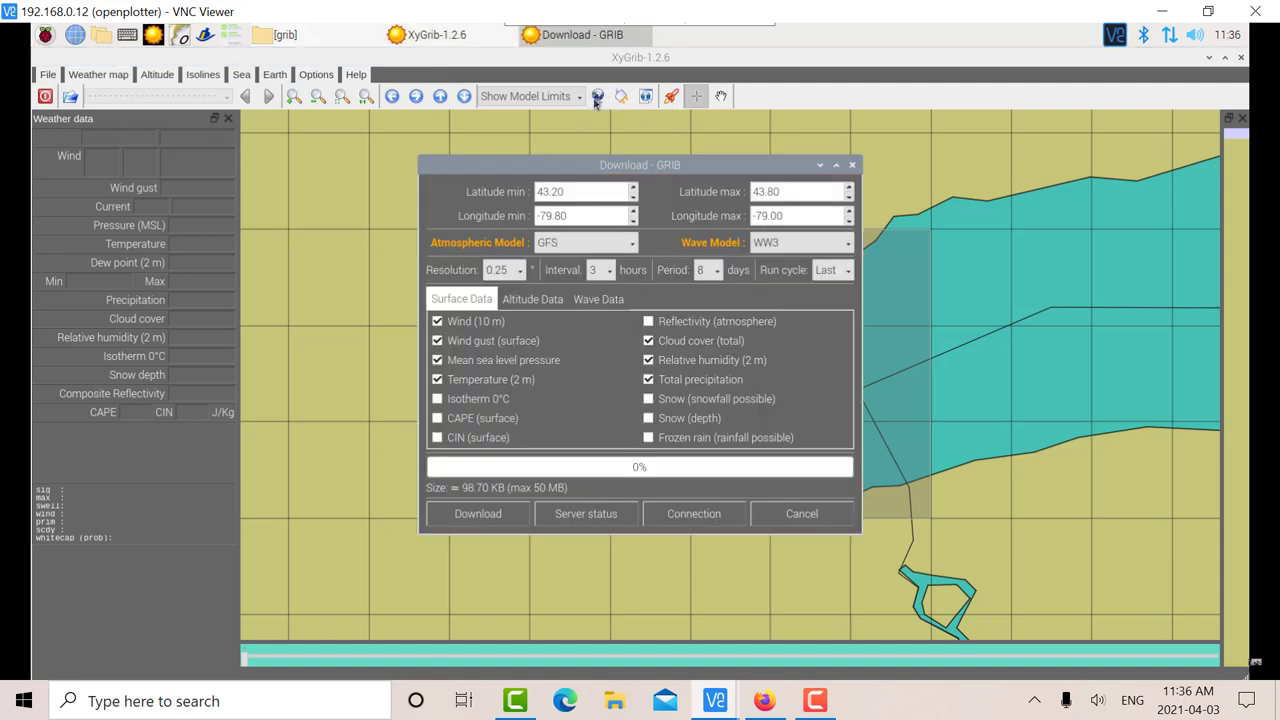
{"action": "left_click", "coordinate": [577, 190]}
{"action": "key", "text": "BackSpace"}
{"action": "key", "text": "BackSpace"}
{"action": "type", "text": "0"}
Step: Set the maximum latitude to 44.0 and the minimum longitude to -80
{"action": "left_click", "coordinate": [789, 192]}
{"action": "key", "text": "BackSpace"}
{"action": "key", "text": "BackSpace"}
{"action": "key", "text": "BackSpace"}
{"action": "key", "text": "BackSpace"}
{"action": "type", "text": "4.0"}
{"action": "left_click", "coordinate": [607, 216]}
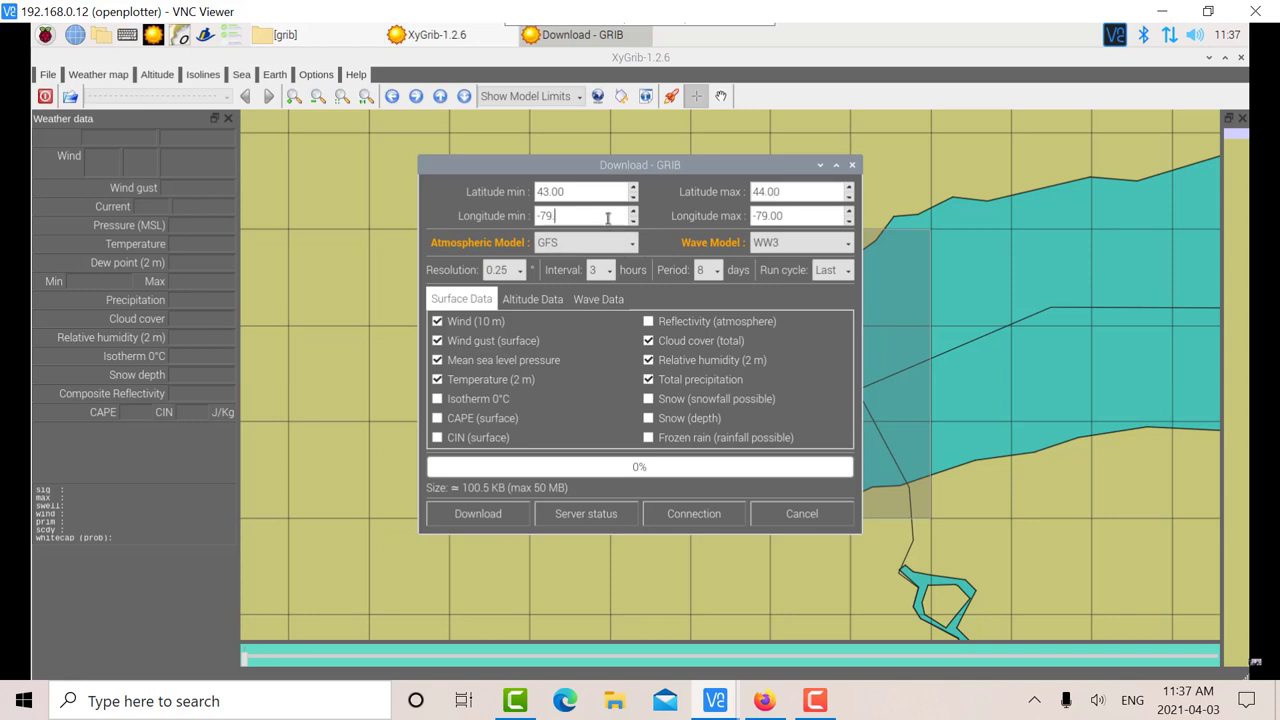
{"action": "key", "text": "BackSpace"}
{"action": "key", "text": "BackSpace"}
{"action": "type", "text": "80"}
Step: Set the forecast period to 3 days and show the wave data parameters
{"action": "left_click", "coordinate": [717, 272]}
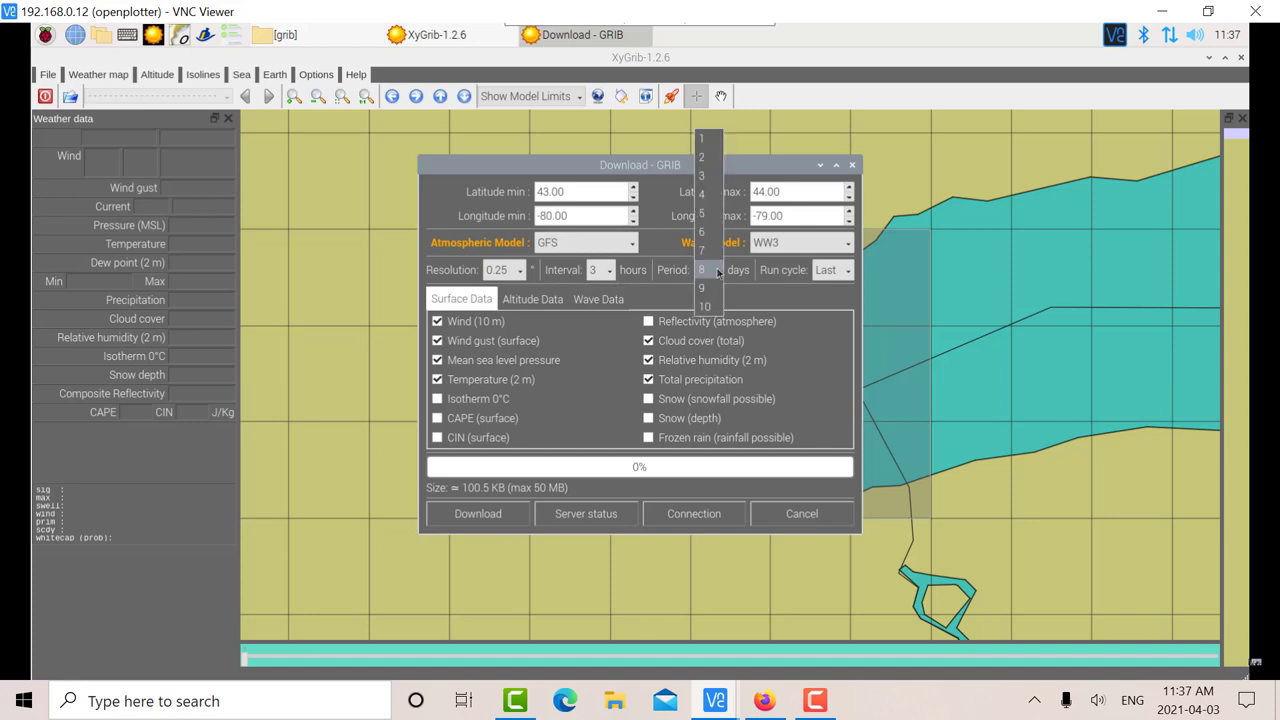
{"action": "left_click", "coordinate": [704, 177]}
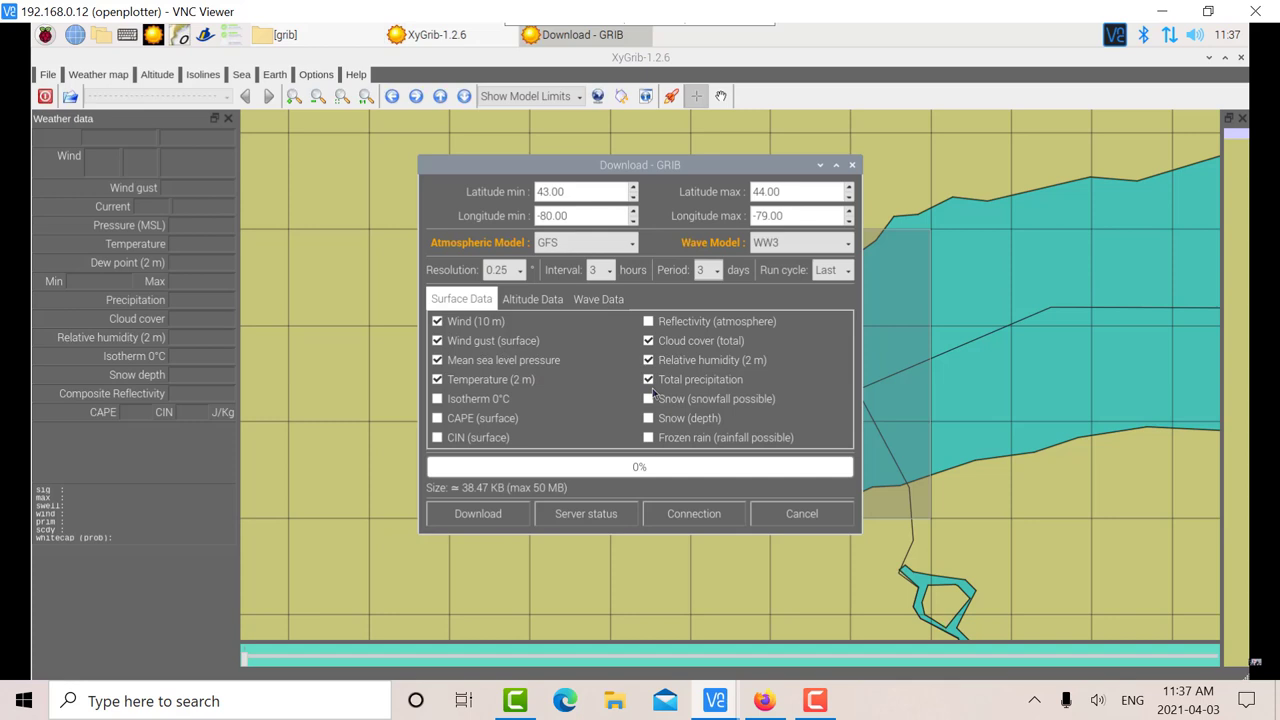
{"action": "left_click", "coordinate": [586, 303]}
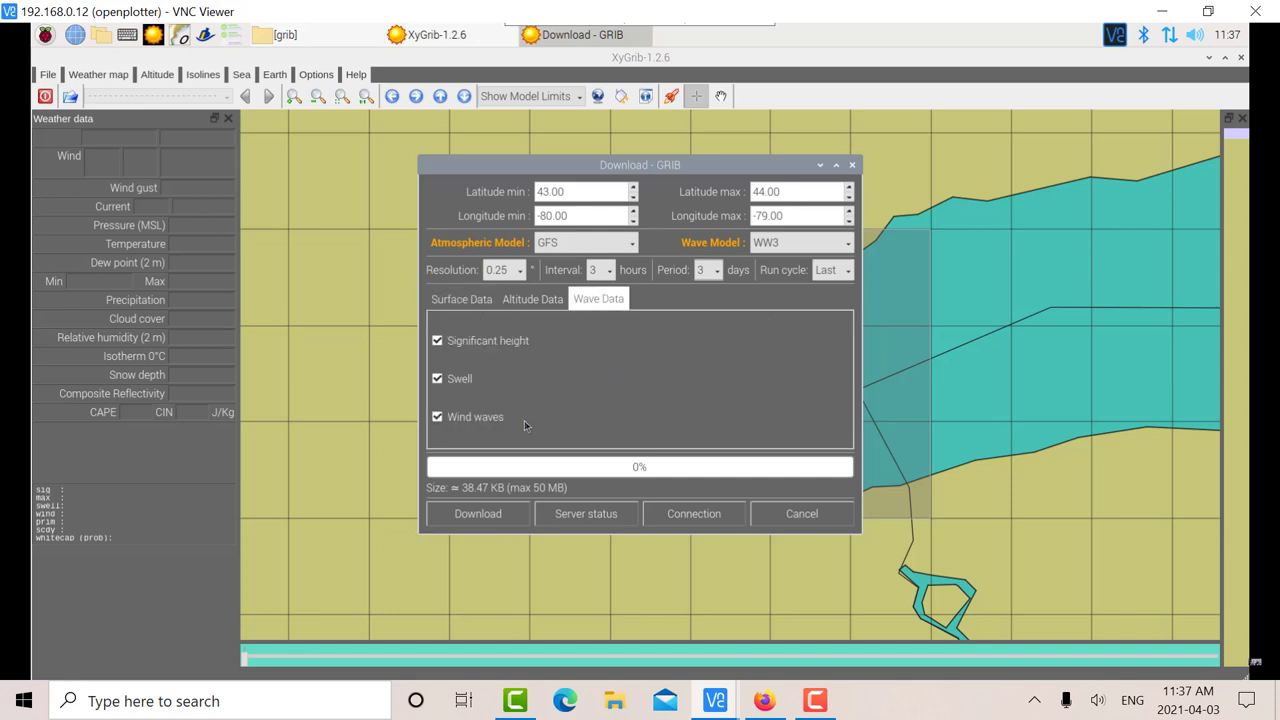
Step: Download the GRIB file and save it under the proposed name 20210403_153752_GFS_P25_WW3_P50_.grb2
{"action": "left_click", "coordinate": [478, 514]}
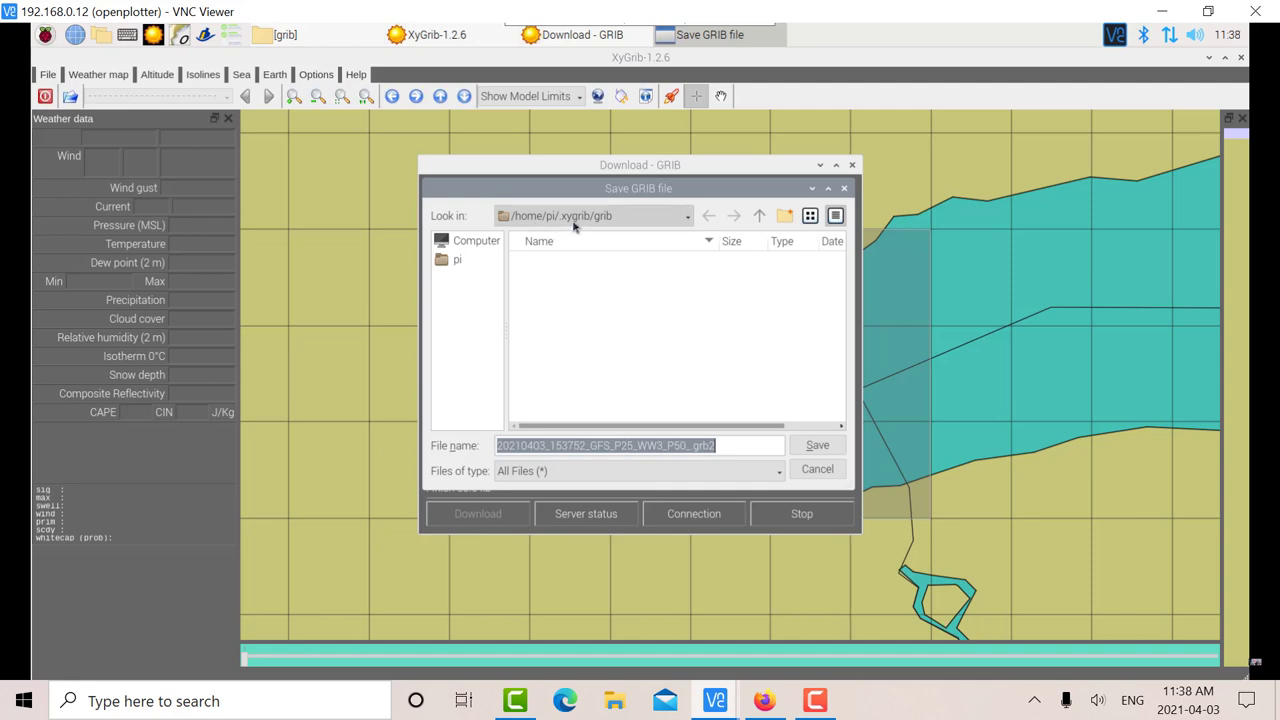
{"action": "left_click", "coordinate": [818, 447]}
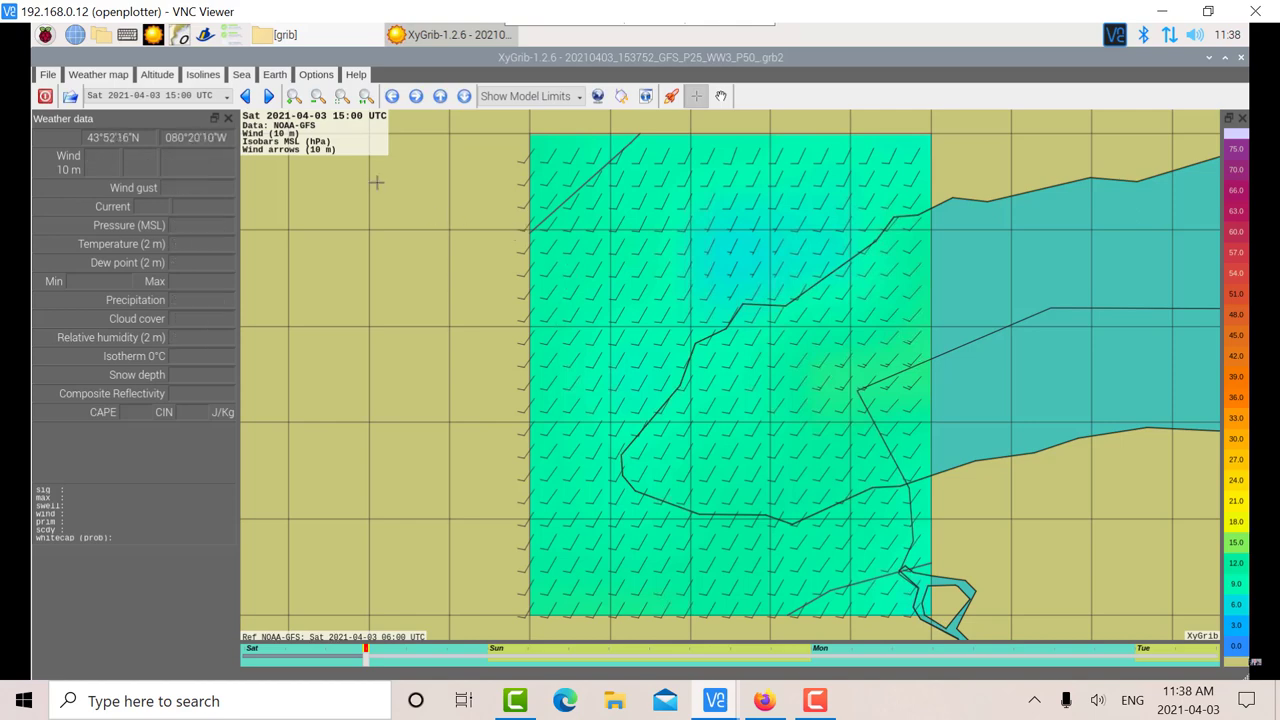
{"action": "left_click", "coordinate": [101, 36]}
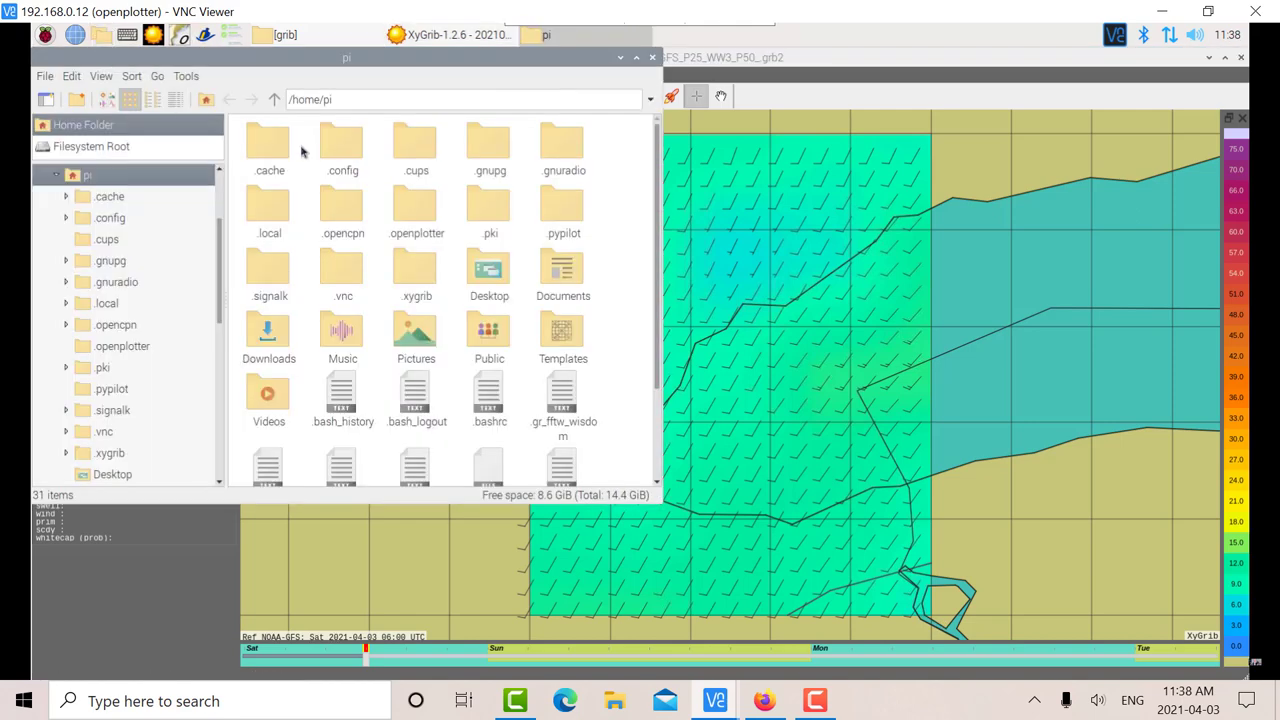
{"action": "double_click", "coordinate": [415, 277]}
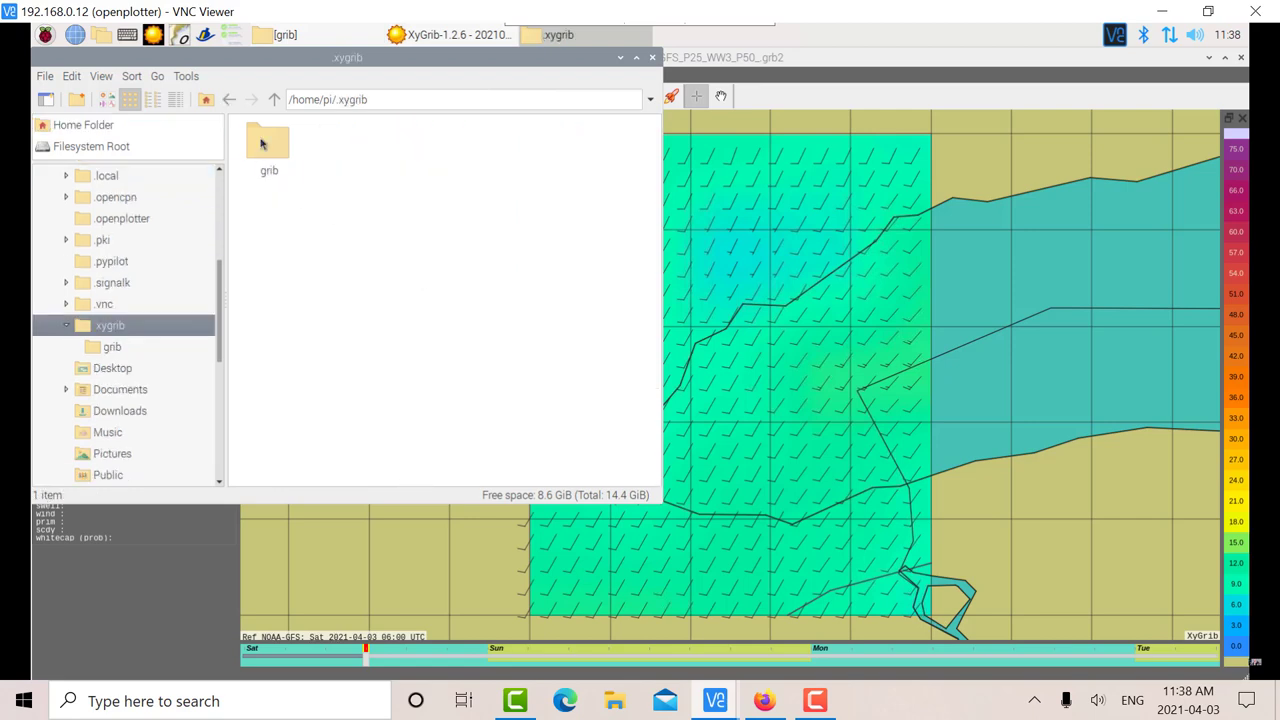
{"action": "double_click", "coordinate": [261, 144]}
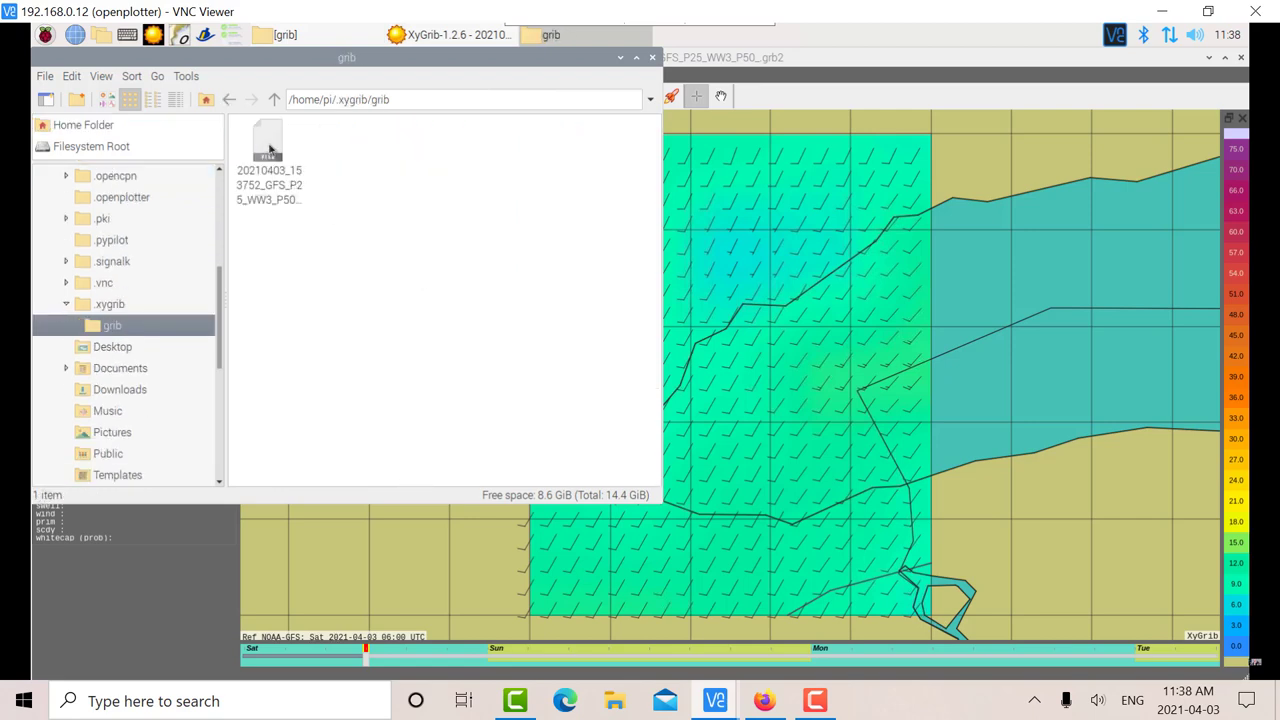
{"action": "left_click", "coordinate": [267, 142]}
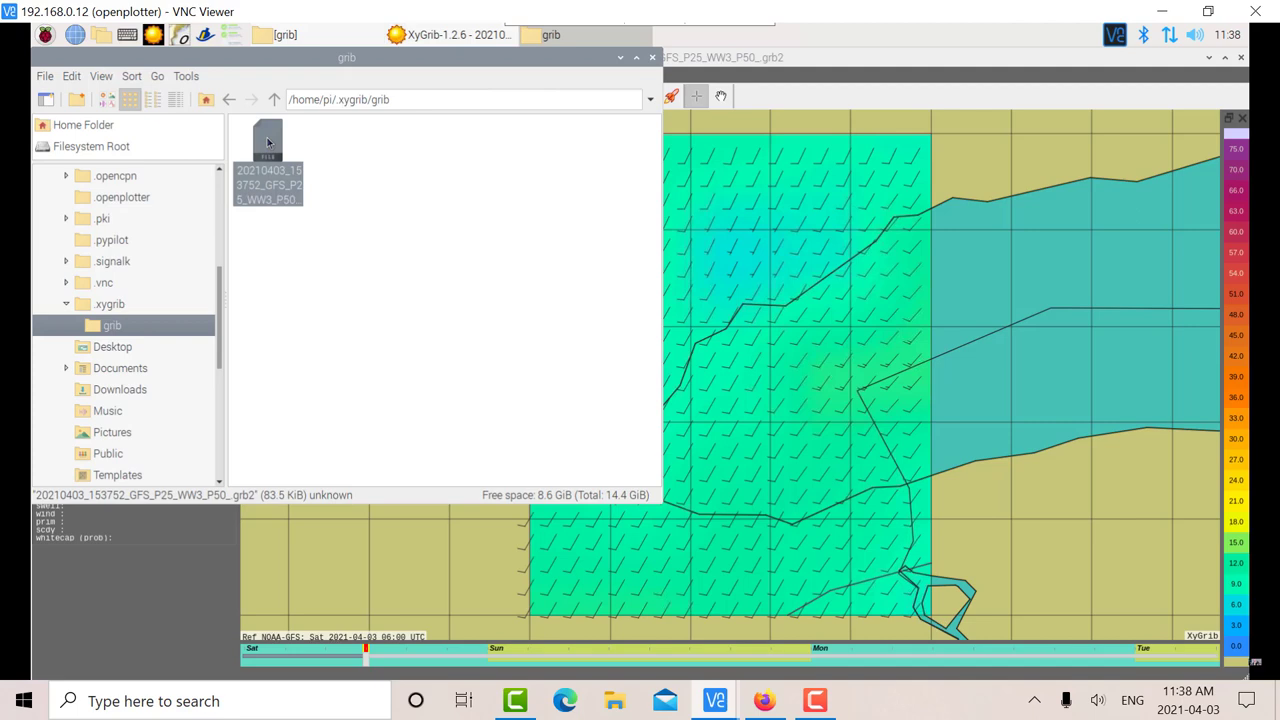
{"action": "left_click", "coordinate": [655, 64]}
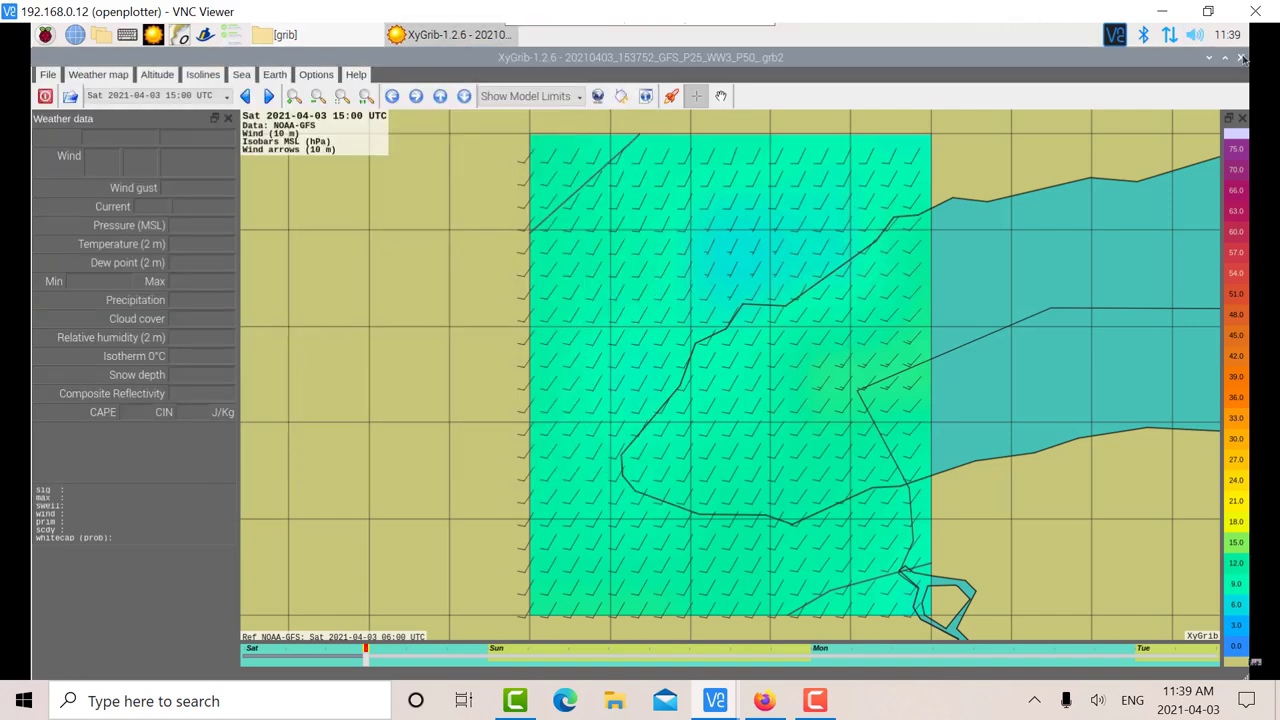
Step: Close XyGrib and launch OpenCPN from the OpenPlotter menu
{"action": "left_click", "coordinate": [1242, 58]}
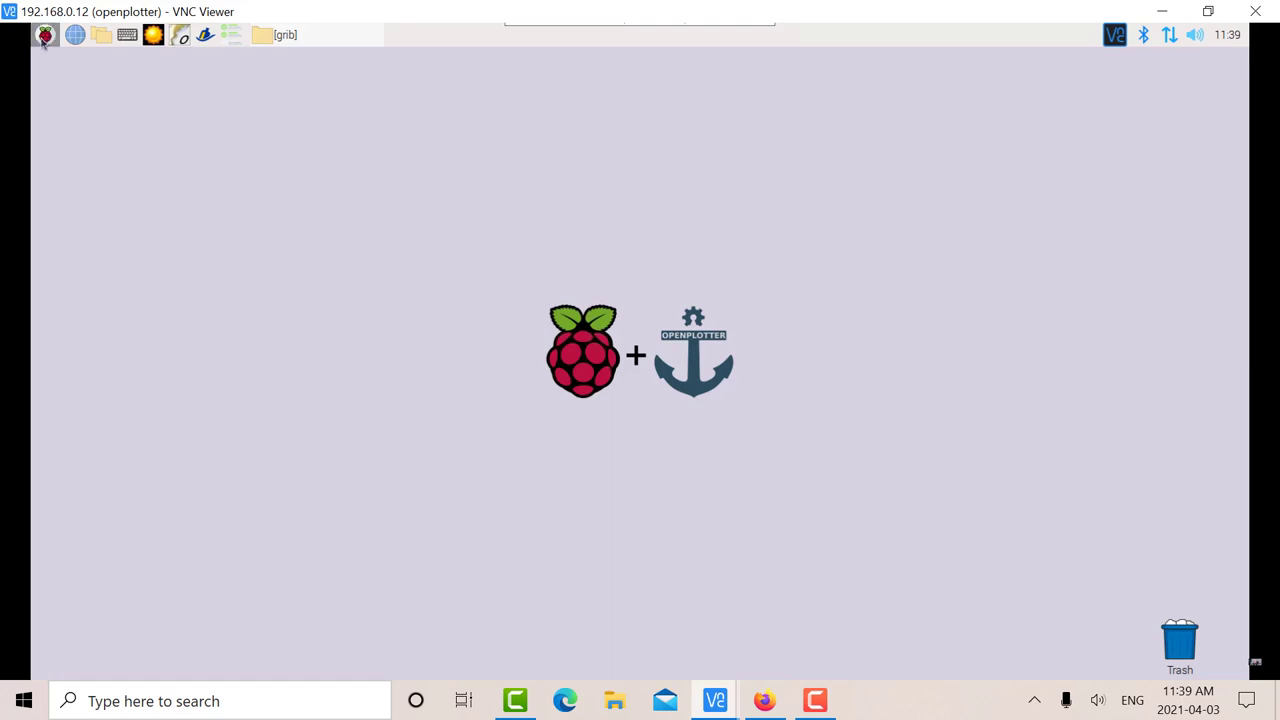
{"action": "left_click", "coordinate": [44, 38]}
{"action": "mouse_move", "coordinate": [62, 174]}
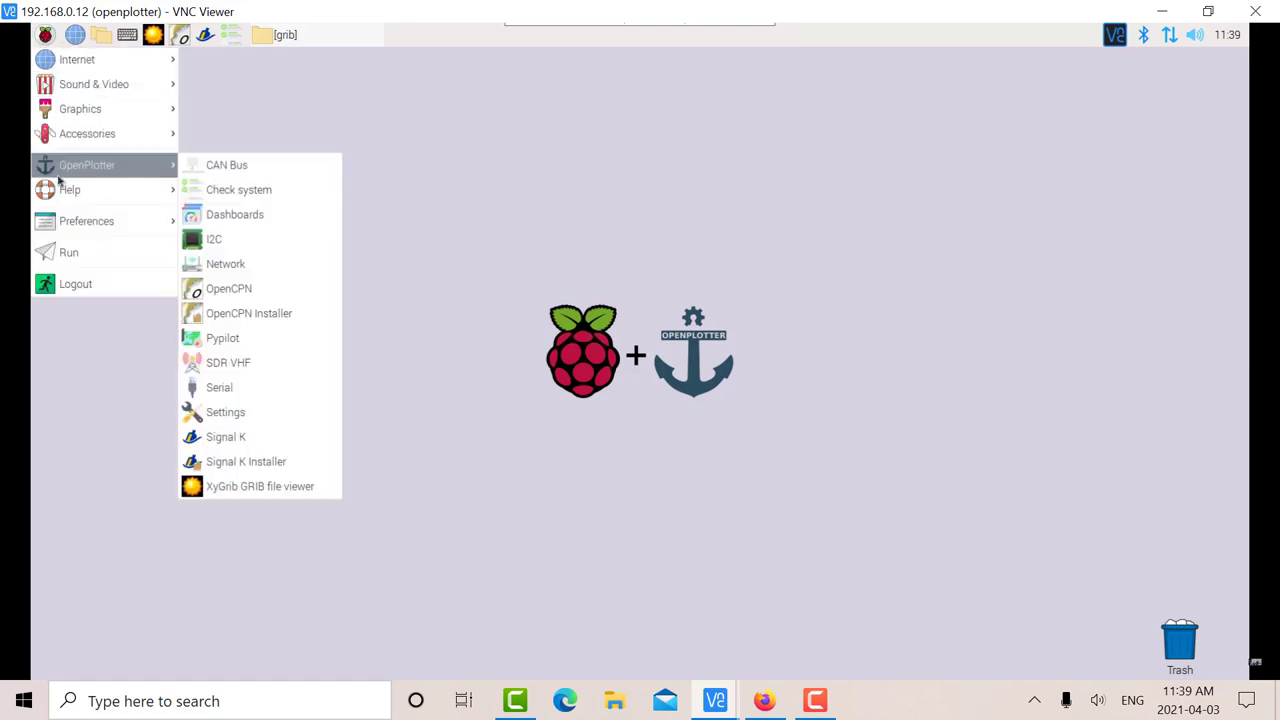
{"action": "left_click", "coordinate": [243, 290]}
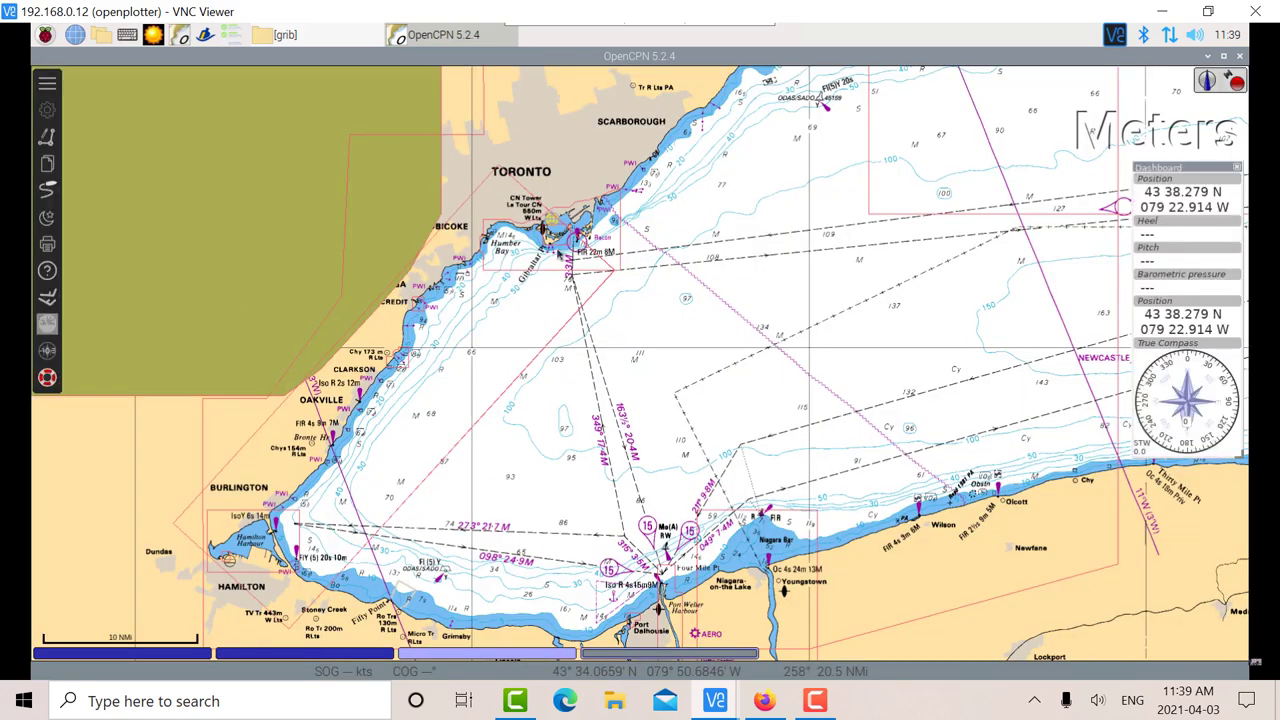
Step: Zoom the chart in and out and switch to a chart covering western Lake Ontario
{"action": "scroll", "coordinate": [555, 254], "scroll_direction": "up", "scroll_amount": 4}
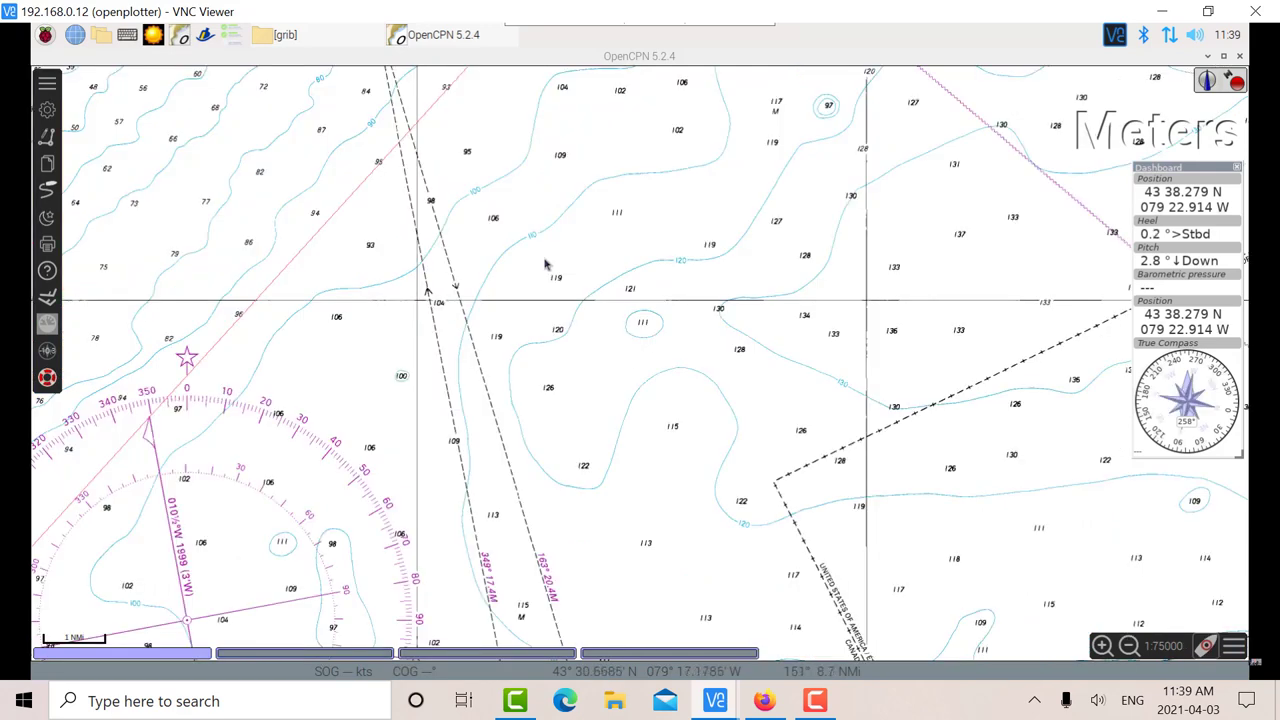
{"action": "scroll", "coordinate": [545, 264], "scroll_direction": "down", "scroll_amount": 4}
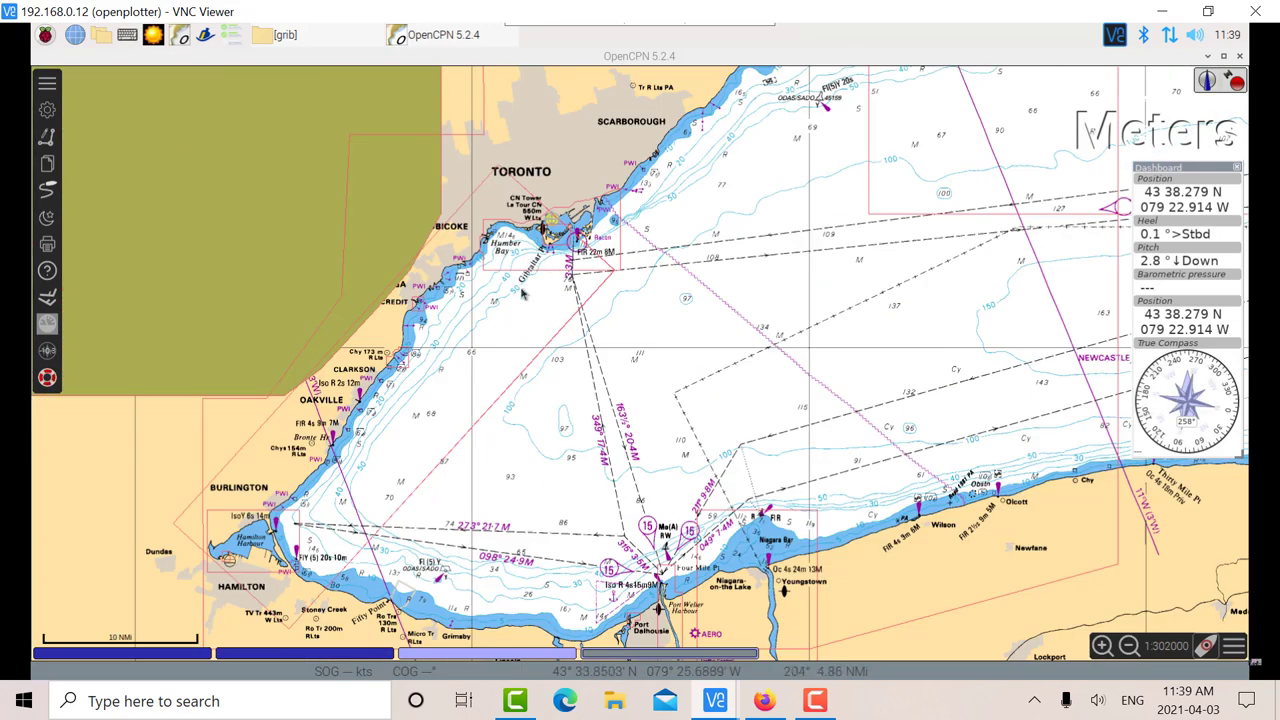
{"action": "left_click", "coordinate": [492, 656]}
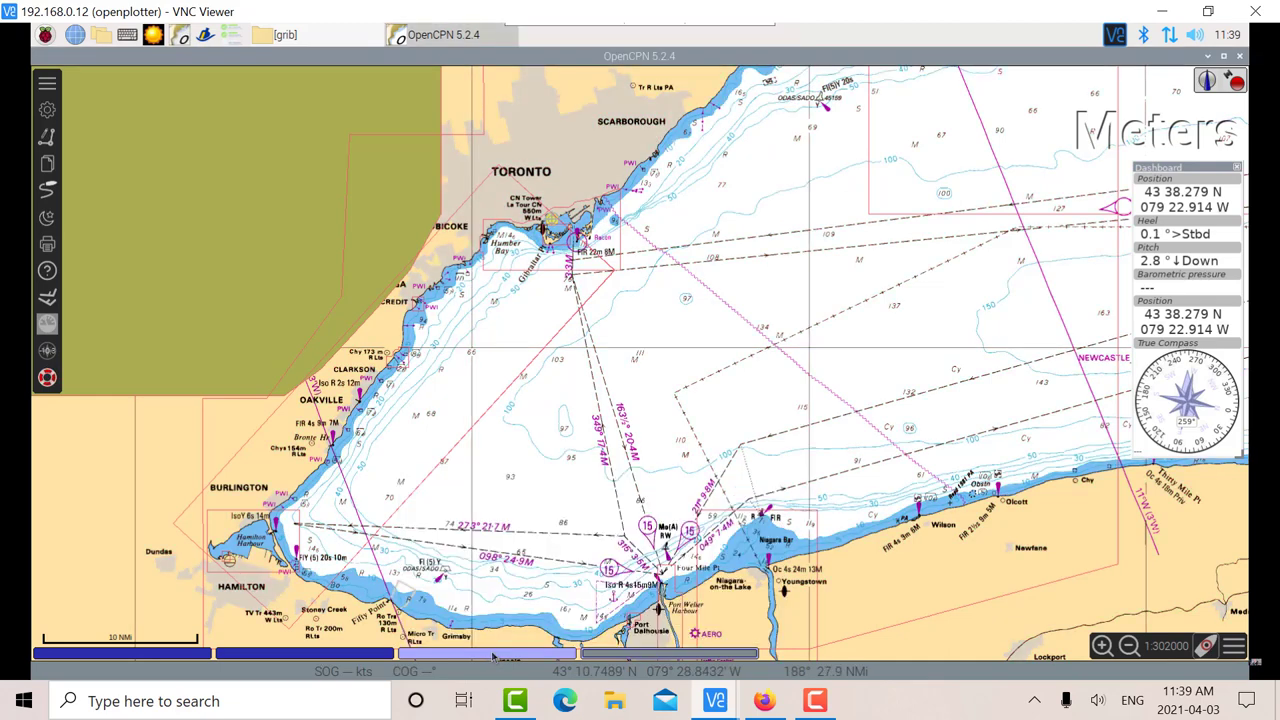
Step: Open OpenCPN's GRIB plugin panel, nudge it higher, and choose a GRIB file to load
{"action": "left_click", "coordinate": [47, 300]}
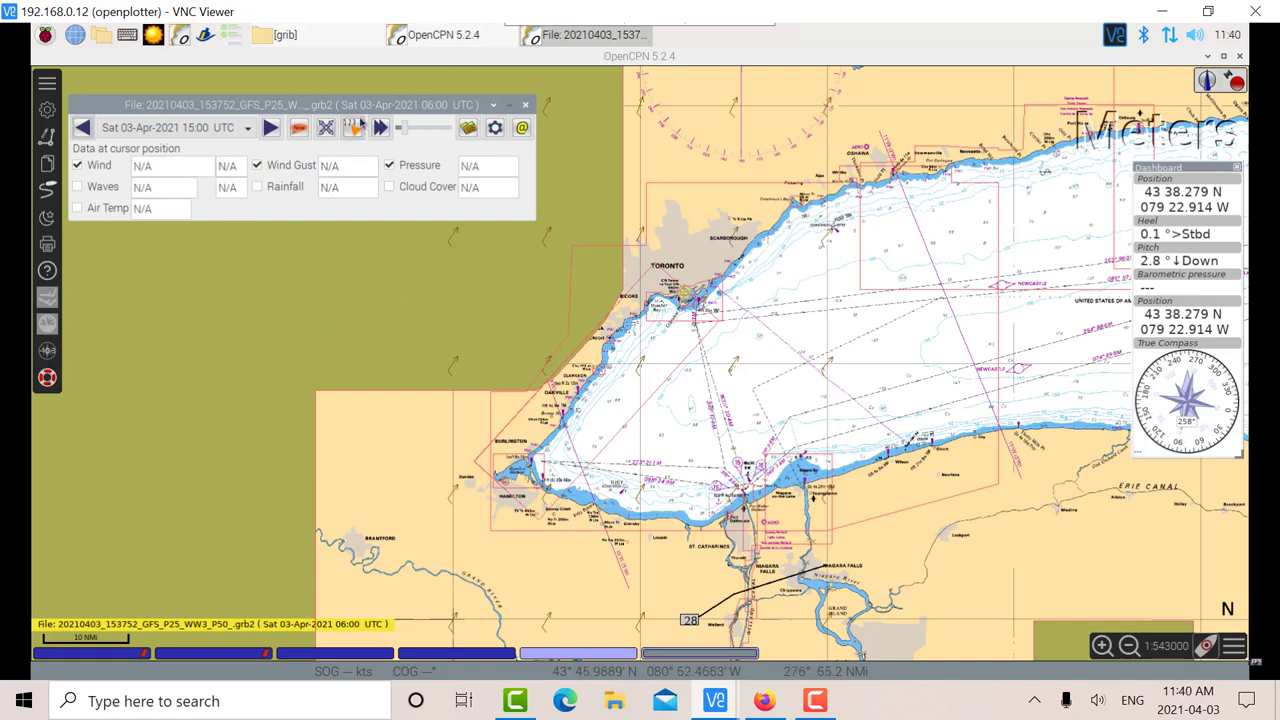
{"action": "left_click_drag", "start_coordinate": [372, 104], "coordinate": [368, 78]}
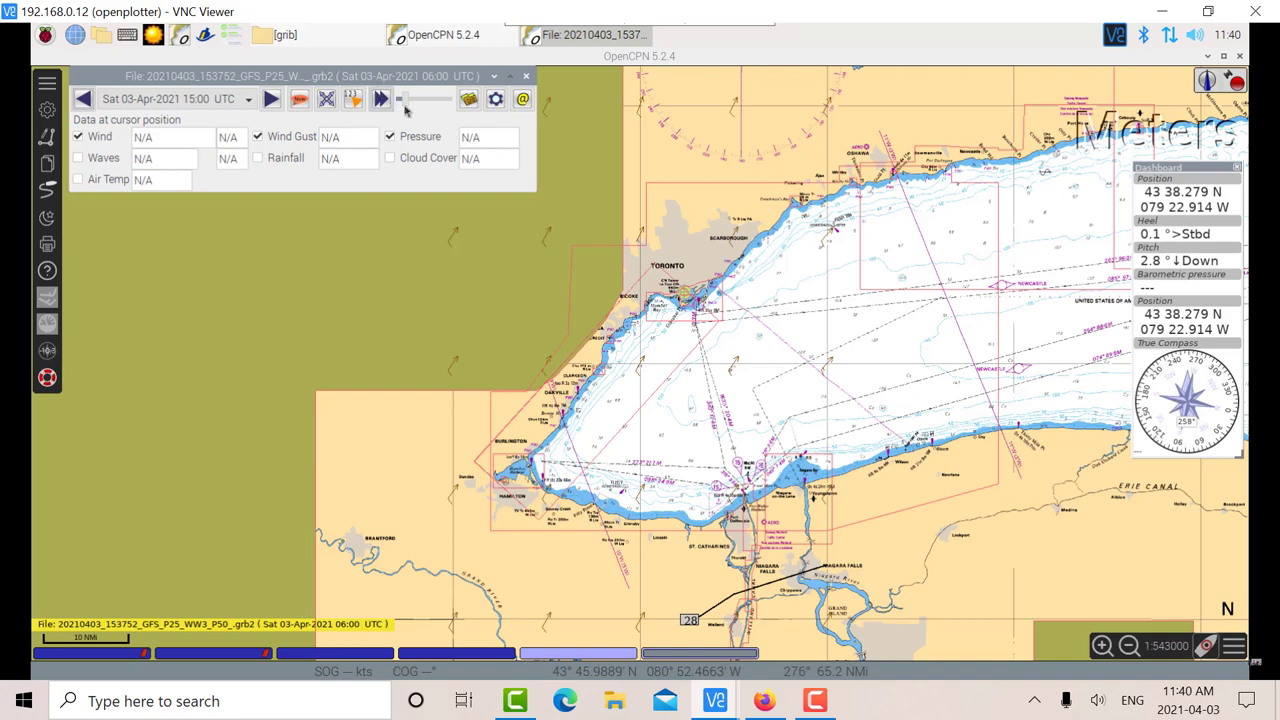
{"action": "left_click", "coordinate": [469, 99]}
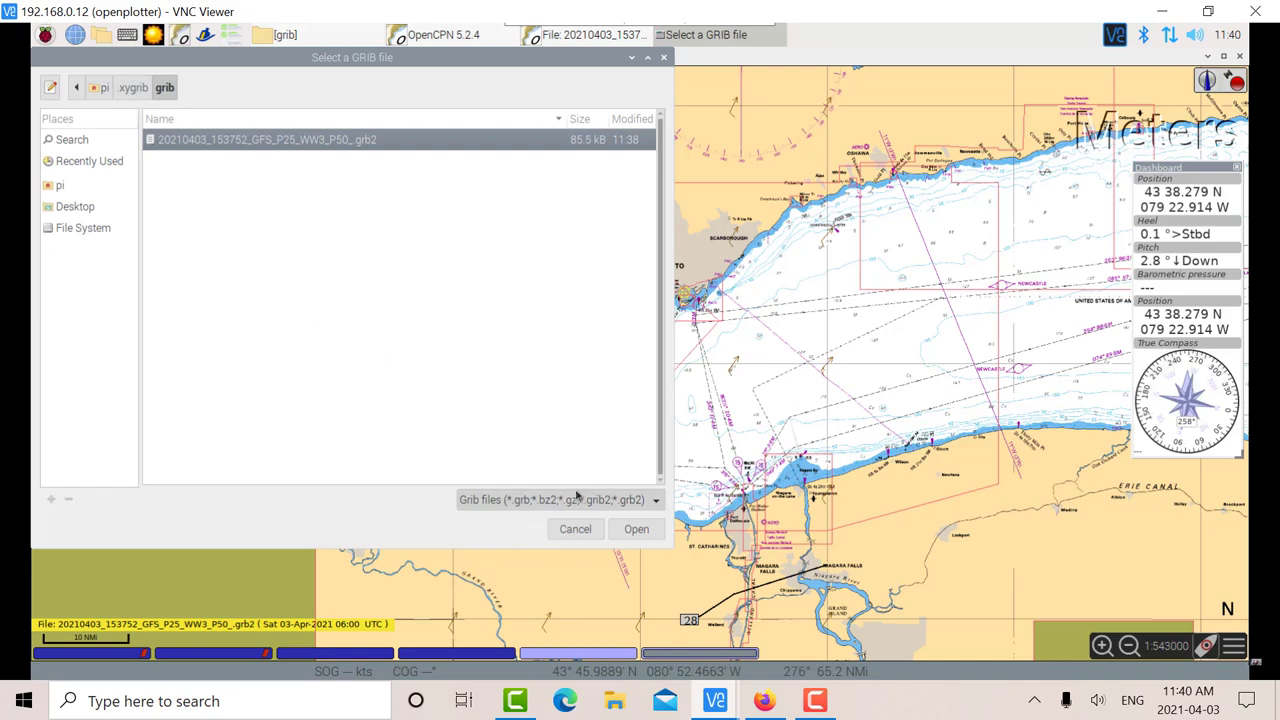
{"action": "left_click", "coordinate": [632, 529]}
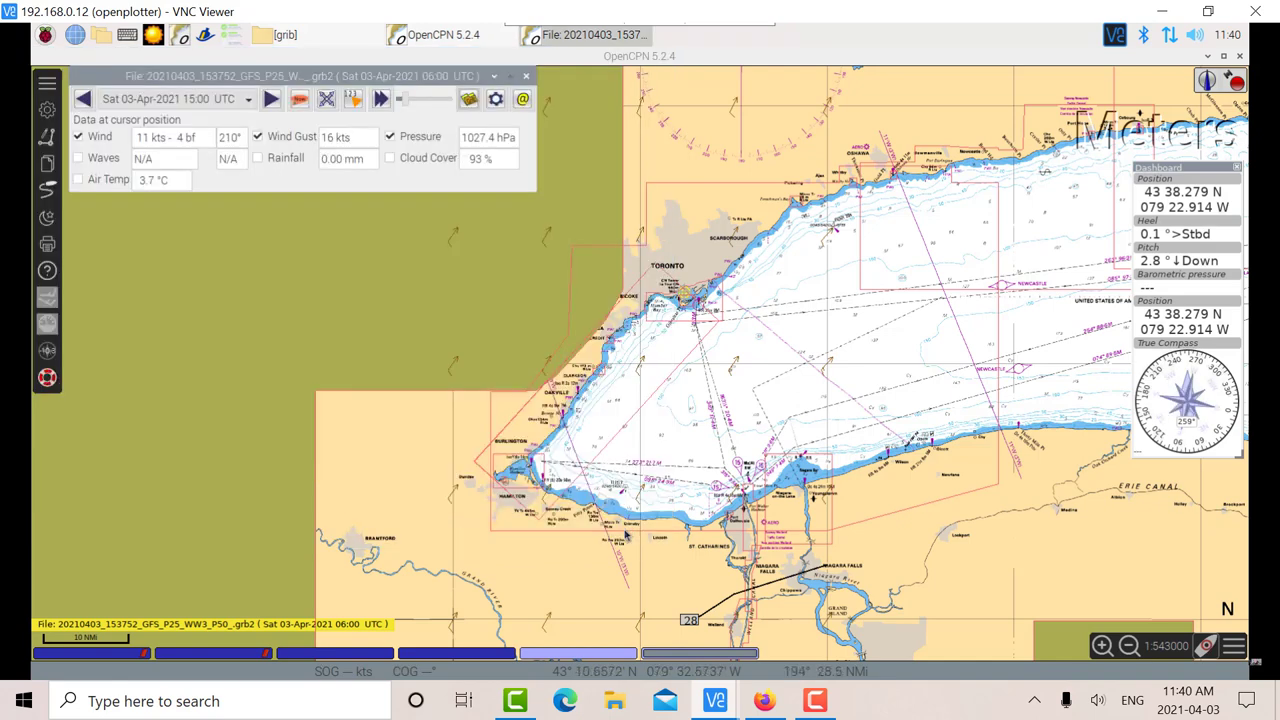